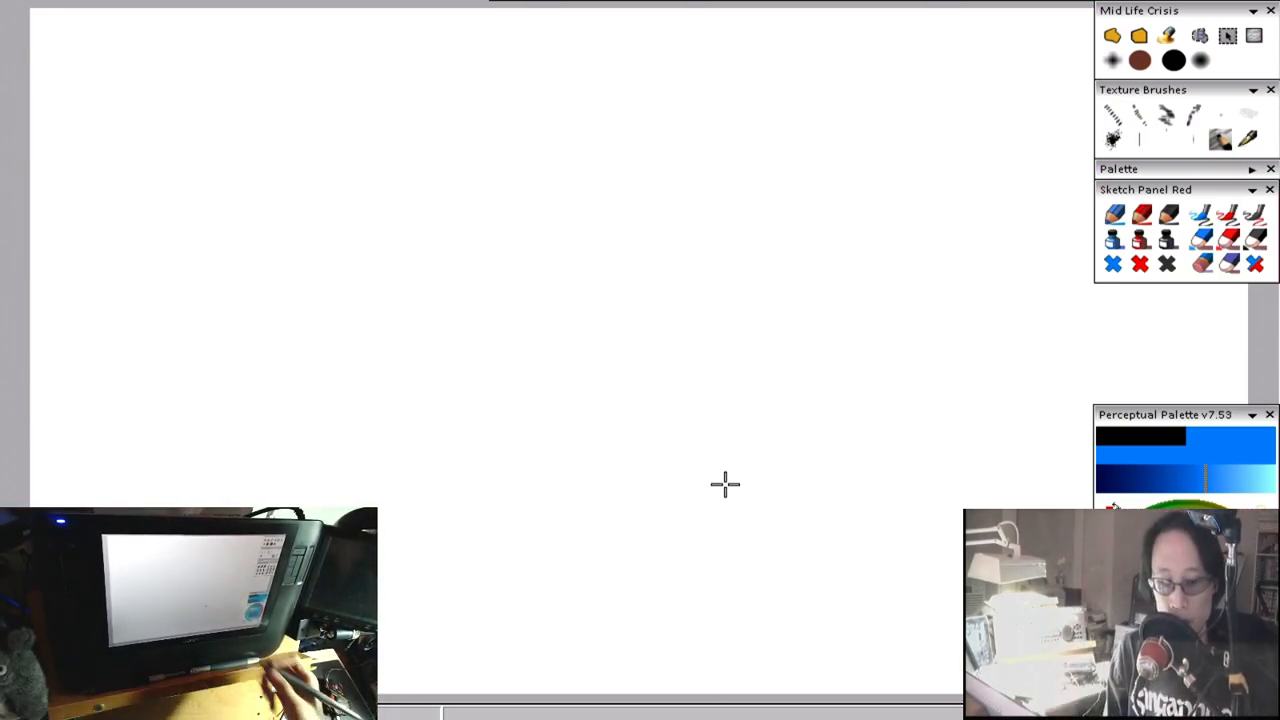
- Draw four parallel diagonal blue test strokes across the middle of the blank canvas
{"action": "left_click_drag", "start_coordinate": [596, 196], "coordinate": [439, 320]}
{"action": "left_click_drag", "start_coordinate": [671, 220], "coordinate": [514, 346]}
{"action": "left_click_drag", "start_coordinate": [717, 246], "coordinate": [569, 374]}
{"action": "left_click_drag", "start_coordinate": [771, 297], "coordinate": [640, 409]}
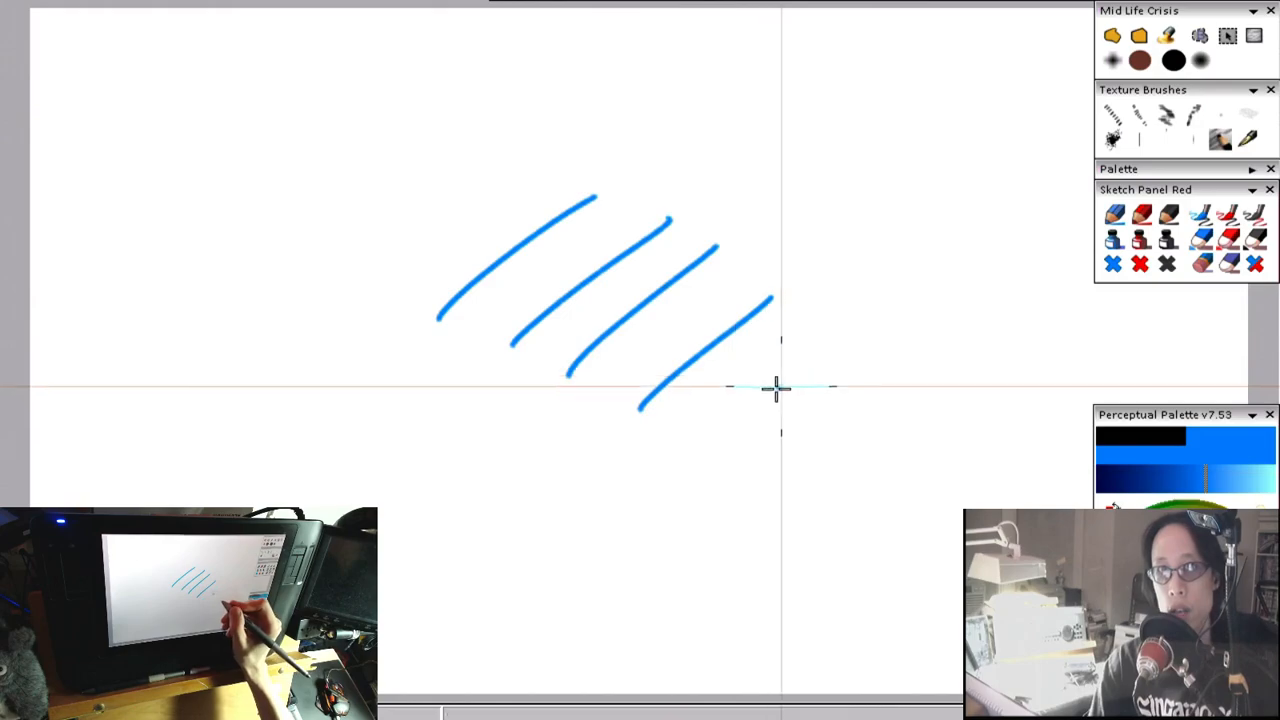
- Undo and redo the four diagonal test strokes repeatedly, finishing with all of them undone
{"action": "key", "text": "ctrl+z"}
{"action": "key", "text": "ctrl+z"}
{"action": "key", "text": "ctrl+z"}
{"action": "key", "text": "ctrl+z"}
{"action": "key", "text": "ctrl+y"}
{"action": "key", "text": "ctrl+y"}
{"action": "key", "text": "ctrl+y"}
{"action": "key", "text": "ctrl+y"}
{"action": "key", "text": "ctrl+y"}
{"action": "key", "text": "ctrl+z"}
{"action": "key", "text": "ctrl+z"}
{"action": "key", "text": "ctrl+z"}
{"action": "key", "text": "ctrl+y"}
{"action": "key", "text": "ctrl+z"}
{"action": "key", "text": "ctrl+z"}
{"action": "key", "text": "ctrl+z"}
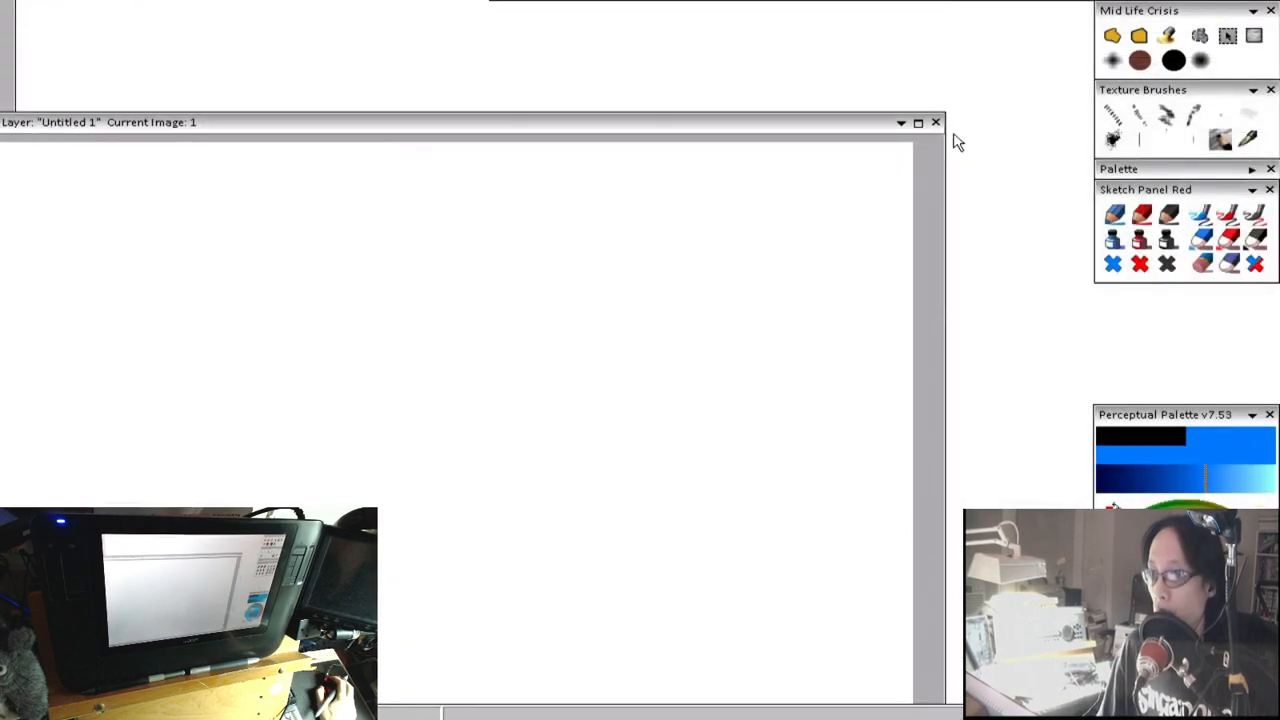
- Reposition the project window so the canvas and its playback controls are both in view
{"action": "left_click_drag", "start_coordinate": [546, 130], "coordinate": [920, 14]}
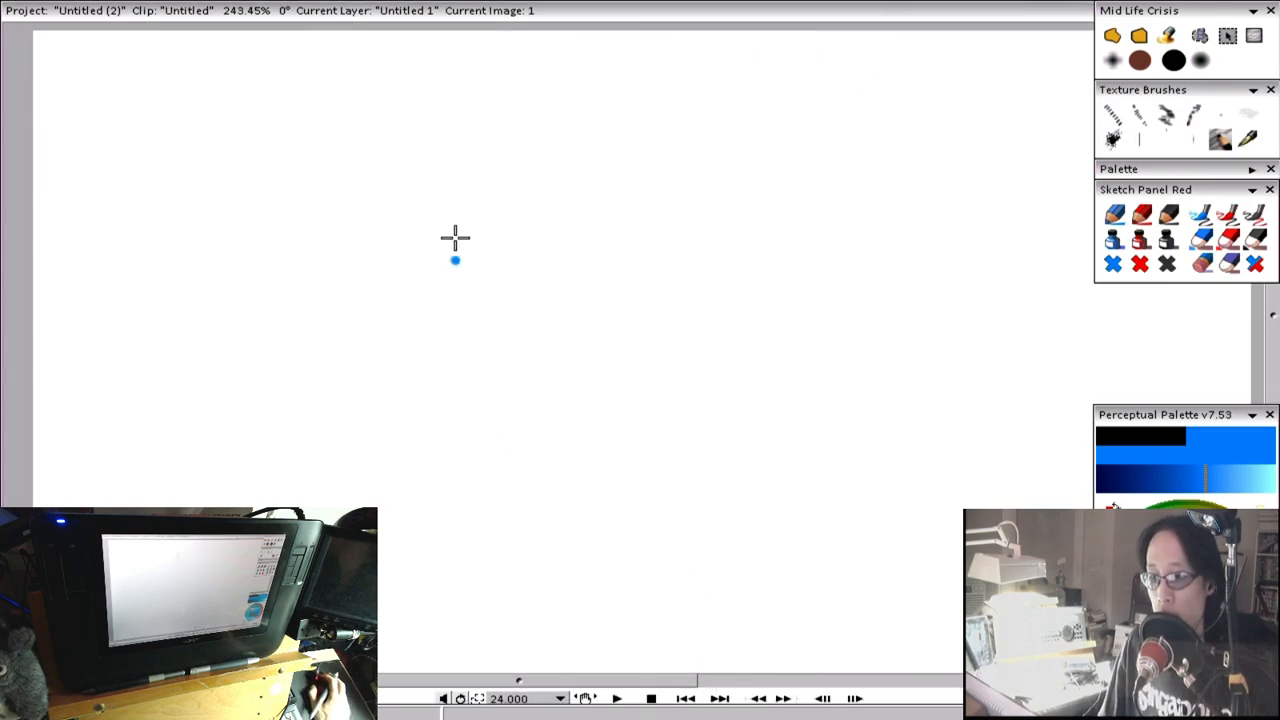
{"action": "left_click_drag", "start_coordinate": [508, 22], "coordinate": [508, 0]}
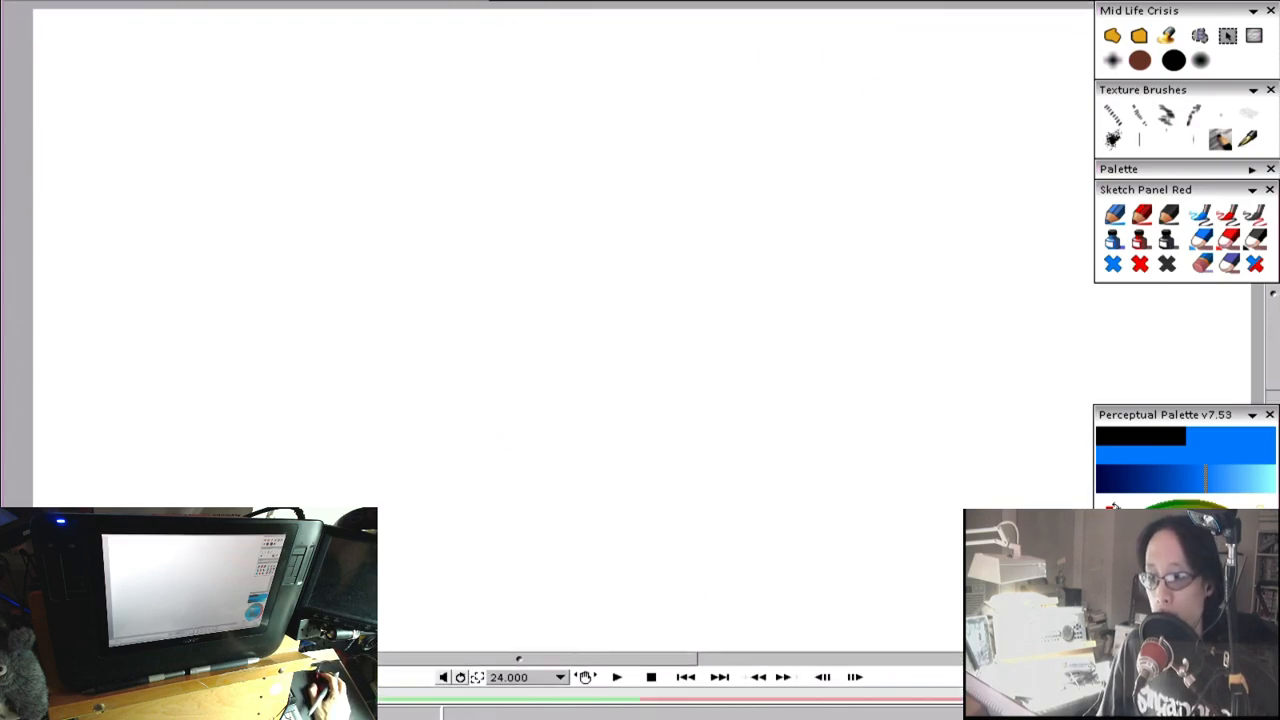
{"action": "mouse_move", "coordinate": [688, 243]}
{"action": "left_mouse_down"}
{"action": "mouse_move", "coordinate": [689, 398]}
{"action": "mouse_move", "coordinate": [872, 460]}
{"action": "left_mouse_up"}
{"action": "key", "text": "ctrl+z"}
{"action": "left_click_drag", "start_coordinate": [586, 200], "coordinate": [586, 414]}
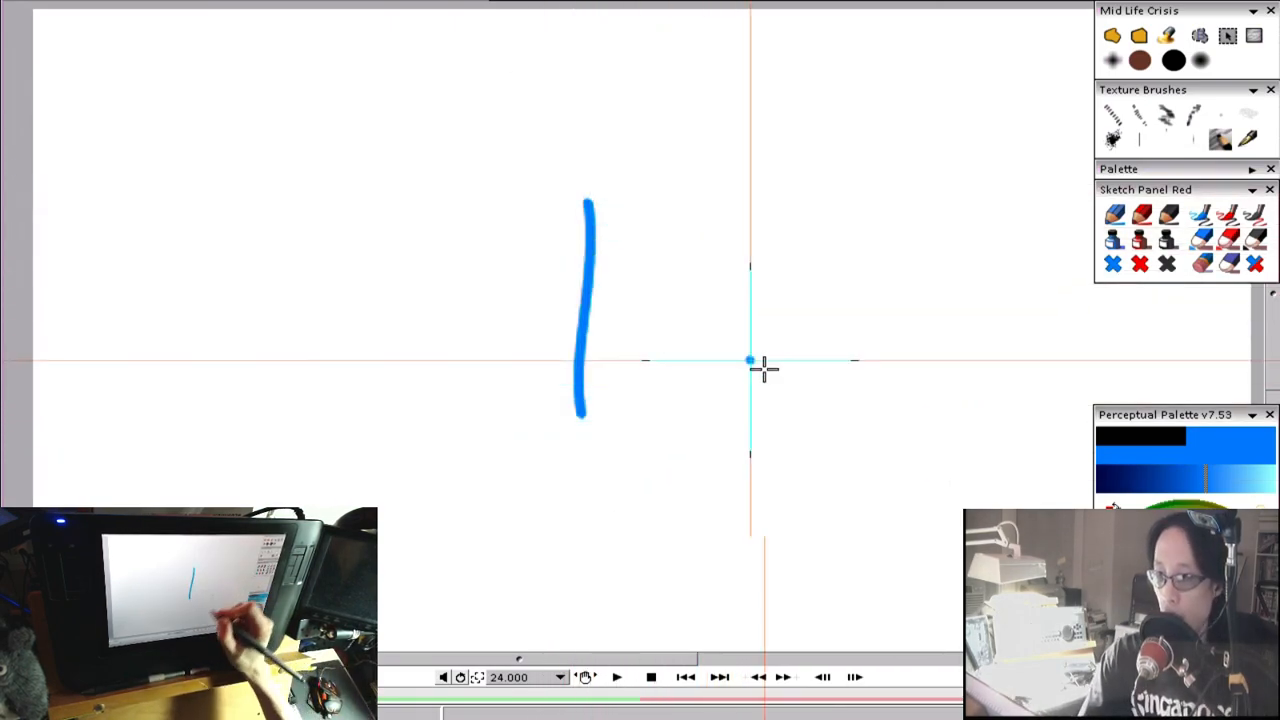
{"action": "key", "text": "ctrl+z"}
- Draw a diagonal test stroke on the first frame and a steeper one on the next frame
{"action": "mouse_move", "coordinate": [472, 265]}
{"action": "left_mouse_down"}
{"action": "mouse_move", "coordinate": [505, 432]}
{"action": "mouse_move", "coordinate": [698, 432]}
{"action": "left_mouse_up"}
{"action": "key", "text": "Right"}
{"action": "mouse_move", "coordinate": [521, 215]}
{"action": "left_mouse_down"}
{"action": "mouse_move", "coordinate": [612, 266]}
{"action": "mouse_move", "coordinate": [577, 469]}
{"action": "left_mouse_up"}
- Flip back and forth between the two test frames to compare their strokes
{"action": "key", "text": "Left"}
{"action": "key", "text": "Left"}
{"action": "key", "text": "Right"}
{"action": "key", "text": "Right"}
{"action": "key", "text": "Left"}
{"action": "key", "text": "Left"}
{"action": "key", "text": "Right"}
{"action": "key", "text": "Right"}
{"action": "key", "text": "Left"}
{"action": "key", "text": "Right"}
{"action": "key", "text": "Left"}
{"action": "key", "text": "Left"}
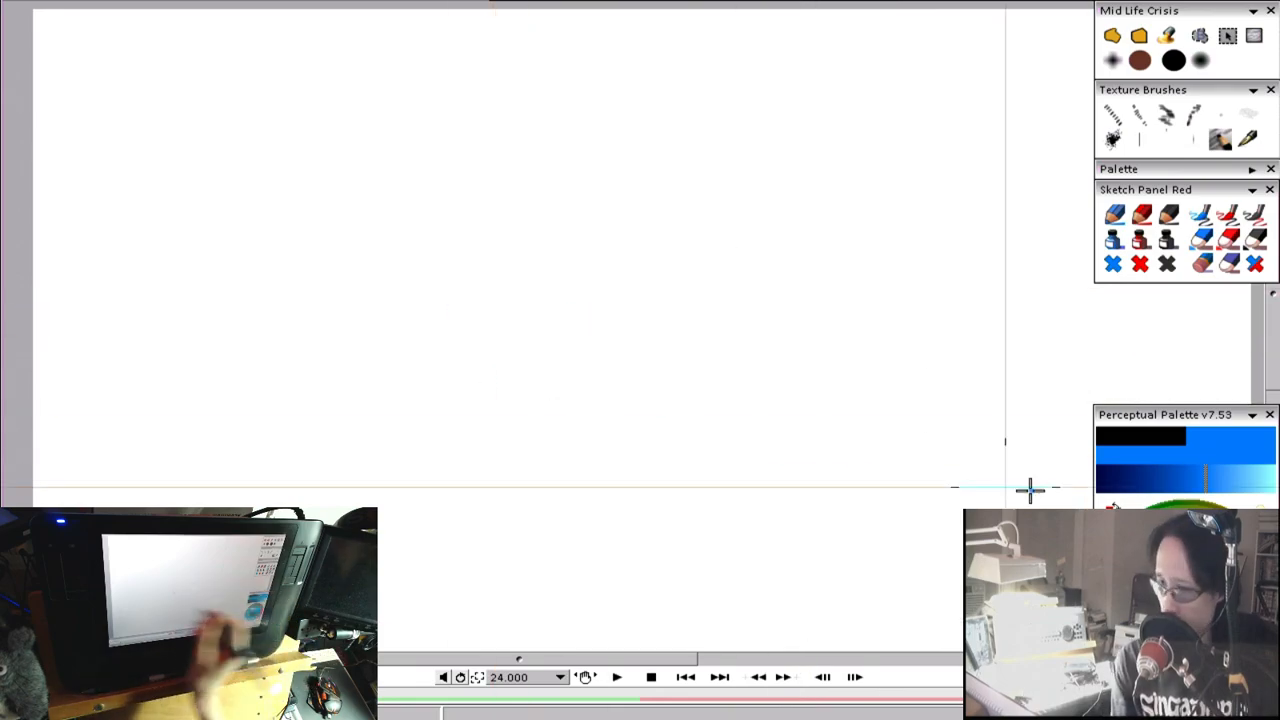
- Draw a long horizontal ground line, then sketch a round ball high above it on a new layer
{"action": "mouse_move", "coordinate": [434, 512]}
{"action": "left_mouse_down"}
{"action": "mouse_move", "coordinate": [880, 511]}
{"action": "mouse_move", "coordinate": [401, 514]}
{"action": "left_mouse_up"}
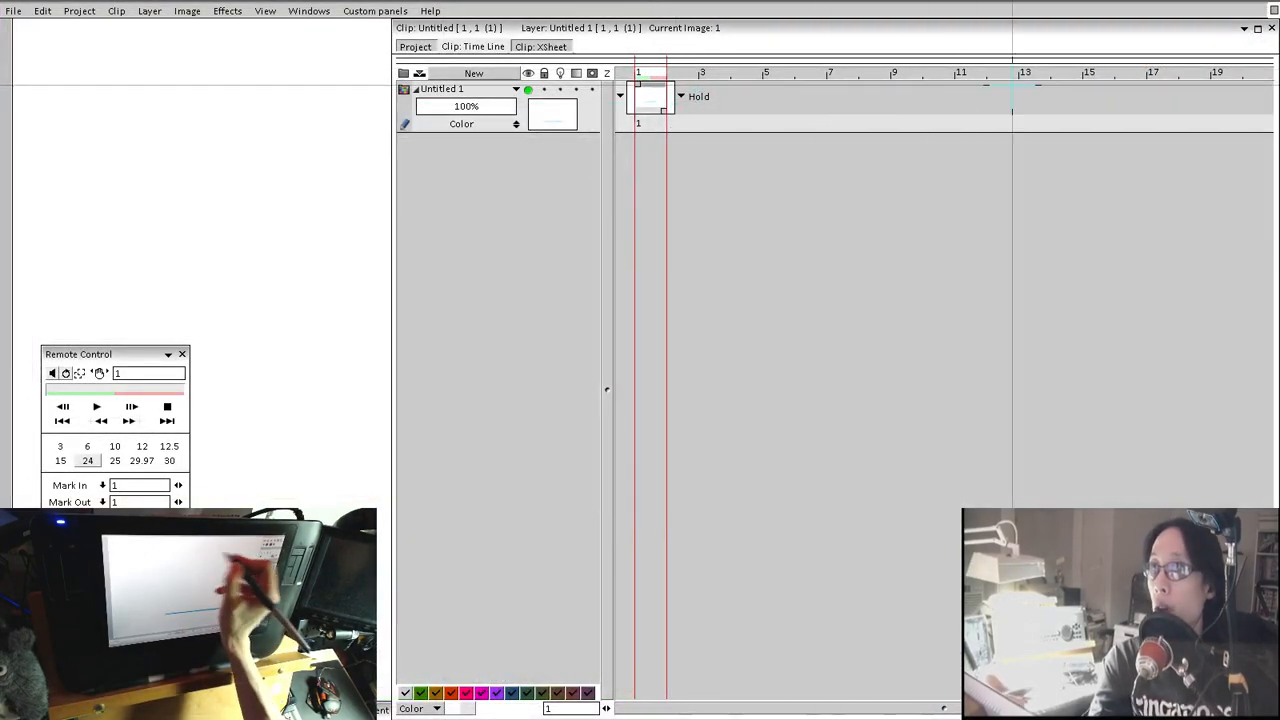
{"action": "key", "text": "ctrl+shift+n"}
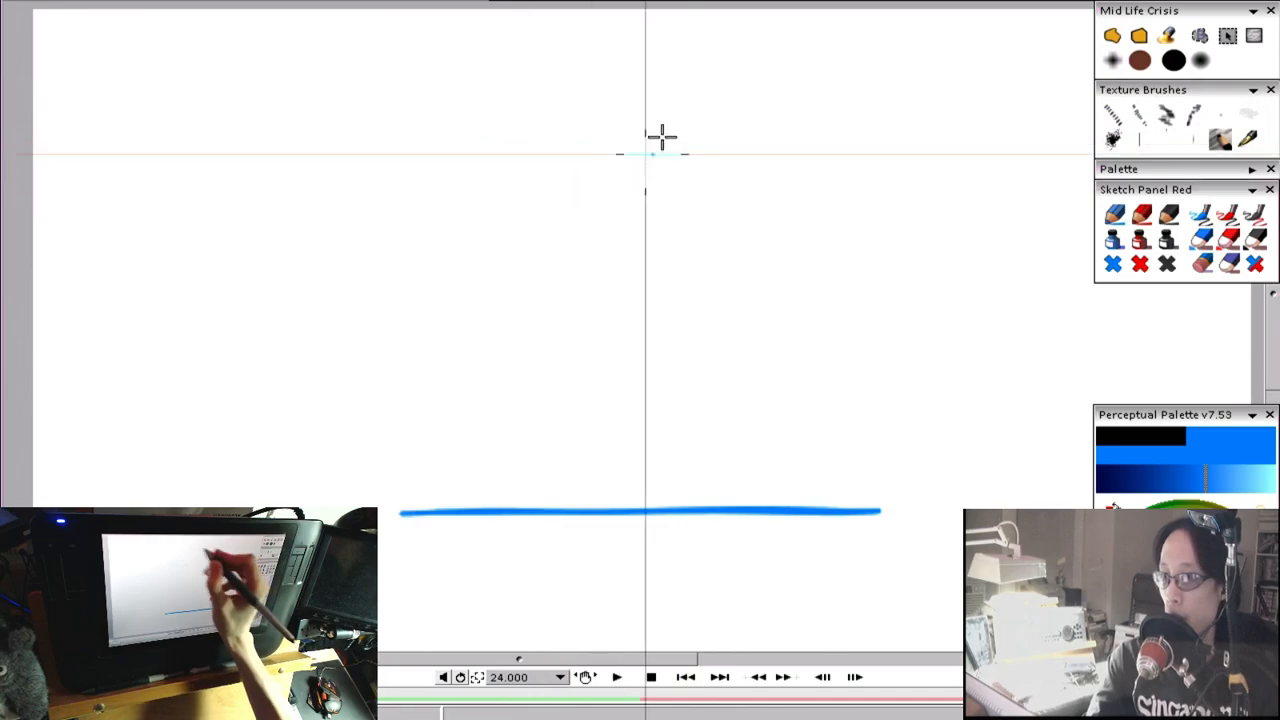
{"action": "mouse_move", "coordinate": [634, 83]}
{"action": "left_mouse_down"}
{"action": "mouse_move", "coordinate": [643, 171]}
{"action": "mouse_move", "coordinate": [620, 75]}
{"action": "left_mouse_up"}
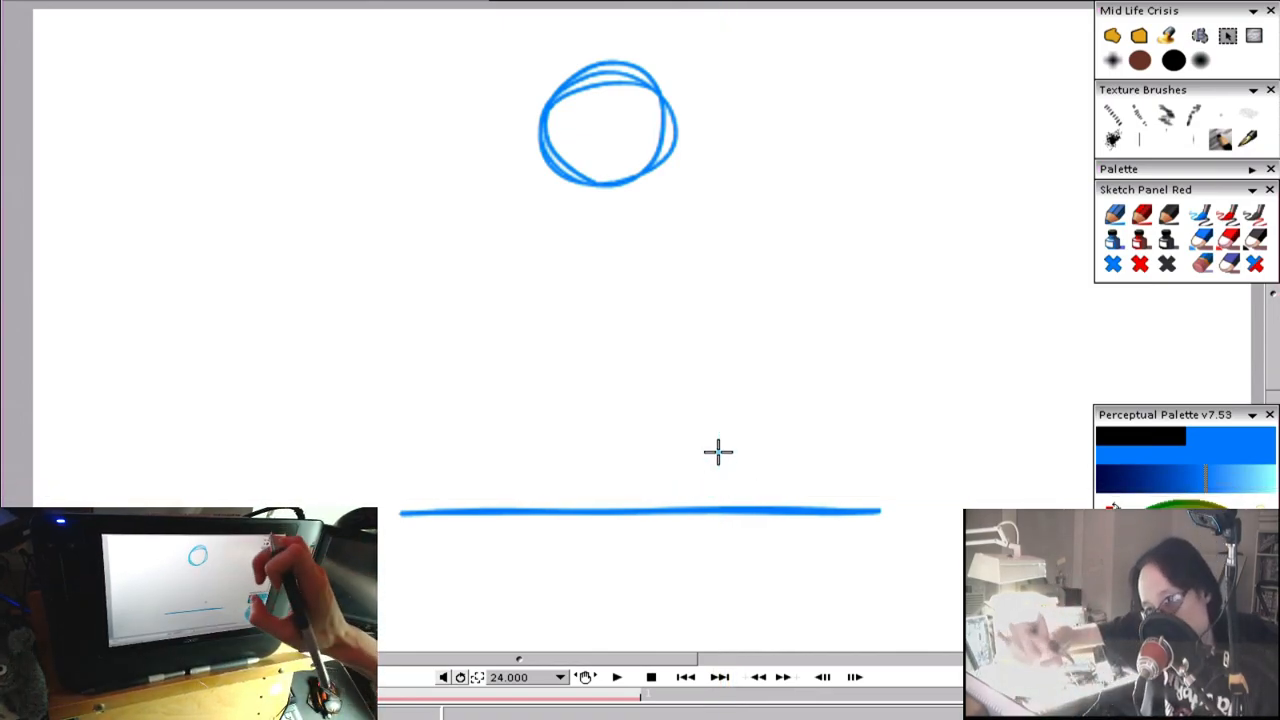
- Add a second frame and sketch a squashed ball on the ground line with a splash mark on each side
{"action": "key", "text": "ctrl+z"}
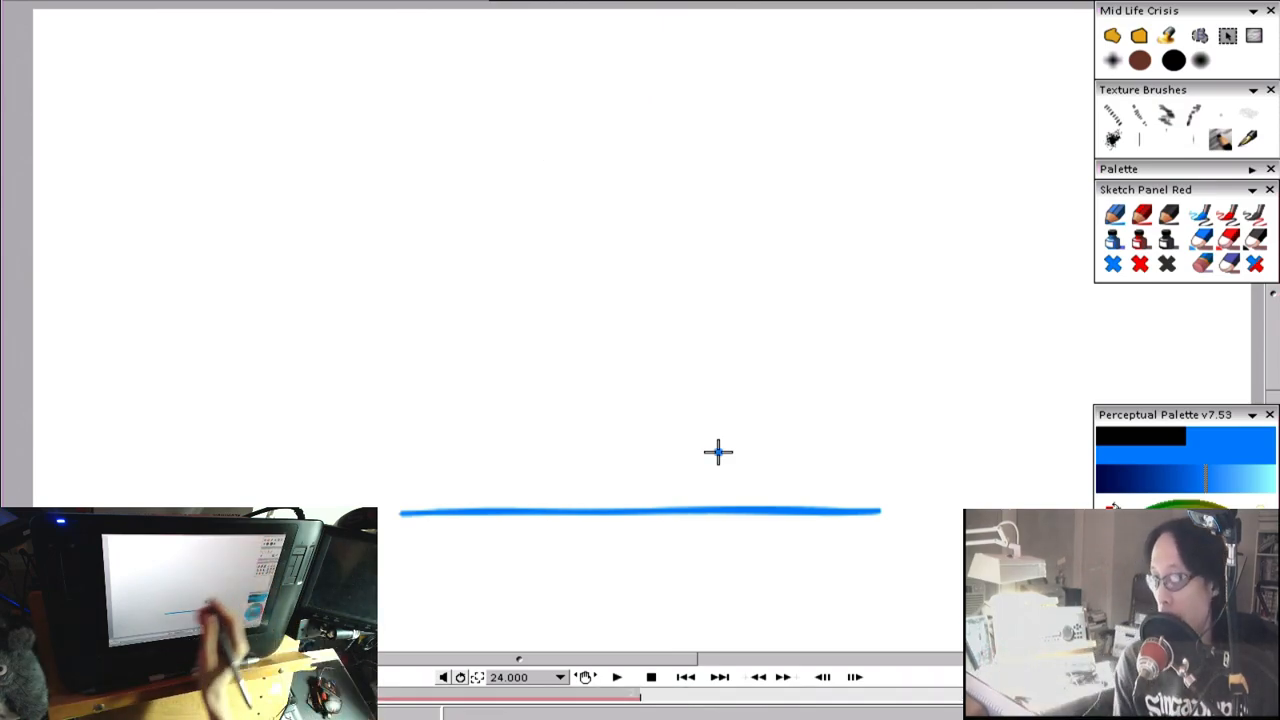
{"action": "left_click_drag", "start_coordinate": [594, 497], "coordinate": [566, 489]}
{"action": "left_click_drag", "start_coordinate": [848, 478], "coordinate": [808, 491]}
{"action": "left_click_drag", "start_coordinate": [452, 466], "coordinate": [481, 489]}
- Flip between the round ball and the squashed ball frames to compare the two poses
{"action": "key", "text": "Left"}
{"action": "key", "text": "Right"}
{"action": "key", "text": "Left"}
{"action": "key", "text": "Right"}
{"action": "key", "text": "Left"}
{"action": "key", "text": "Right"}
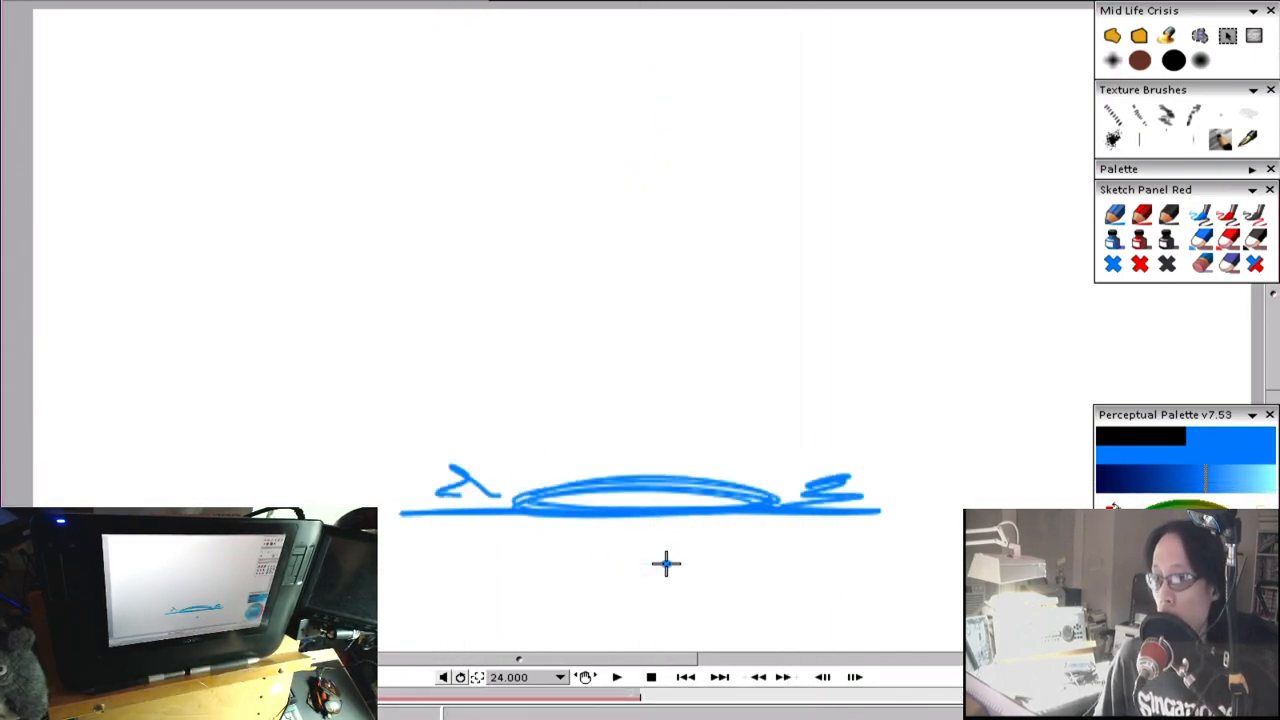
- Turn on the light table for the ball layer and check the neighbouring frame's ghosted drawing
{"action": "key", "text": "Left"}
{"action": "key", "text": "Escape"}
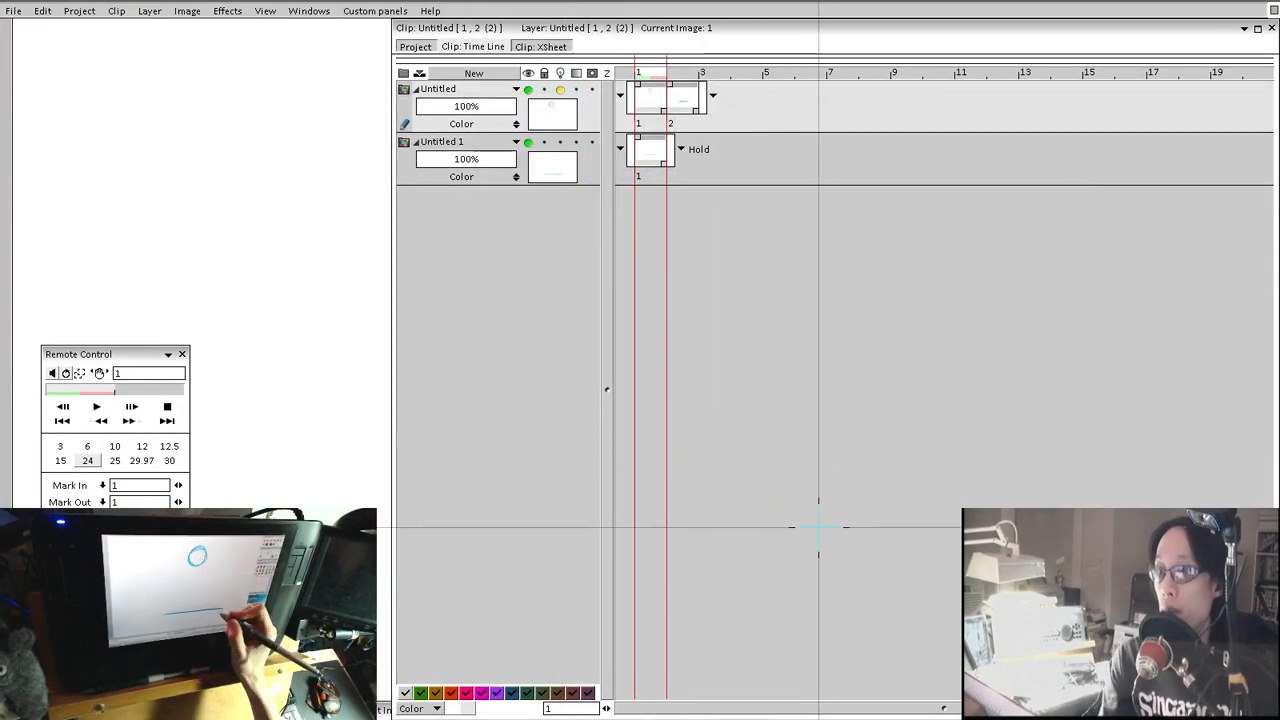
{"action": "key", "text": "Right"}
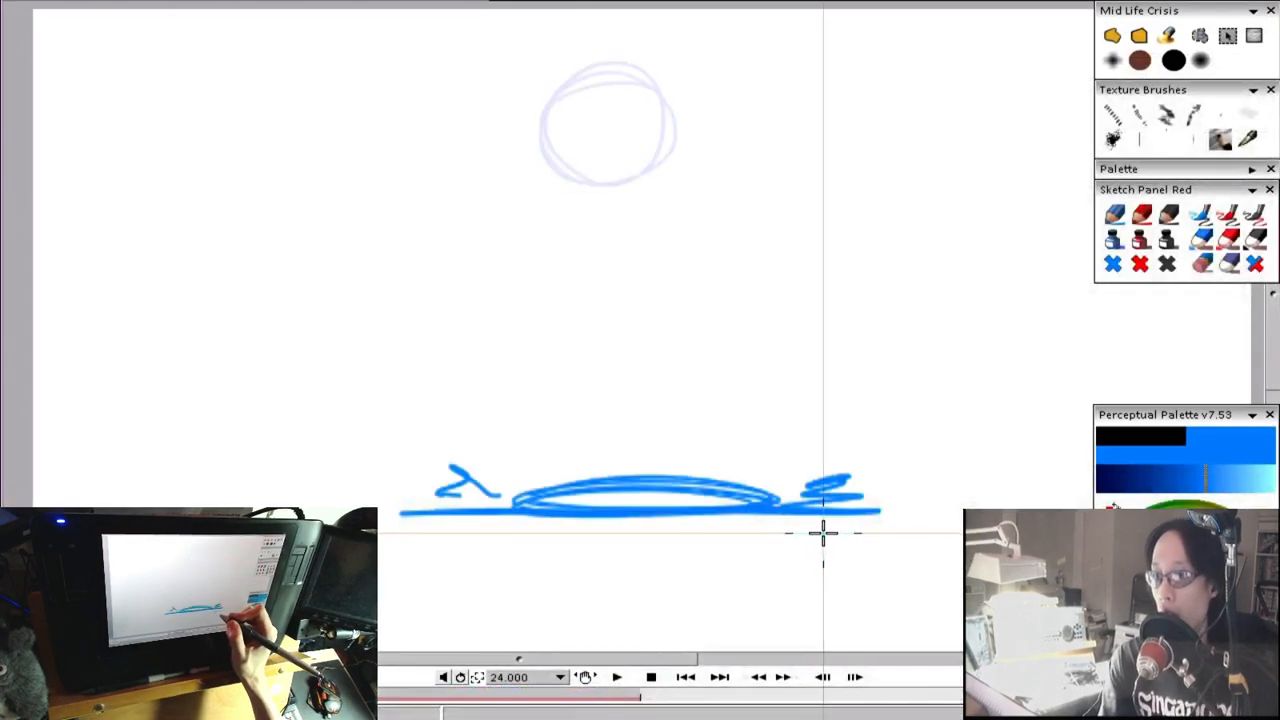
{"action": "key", "text": "Left"}
{"action": "key", "text": "Right"}
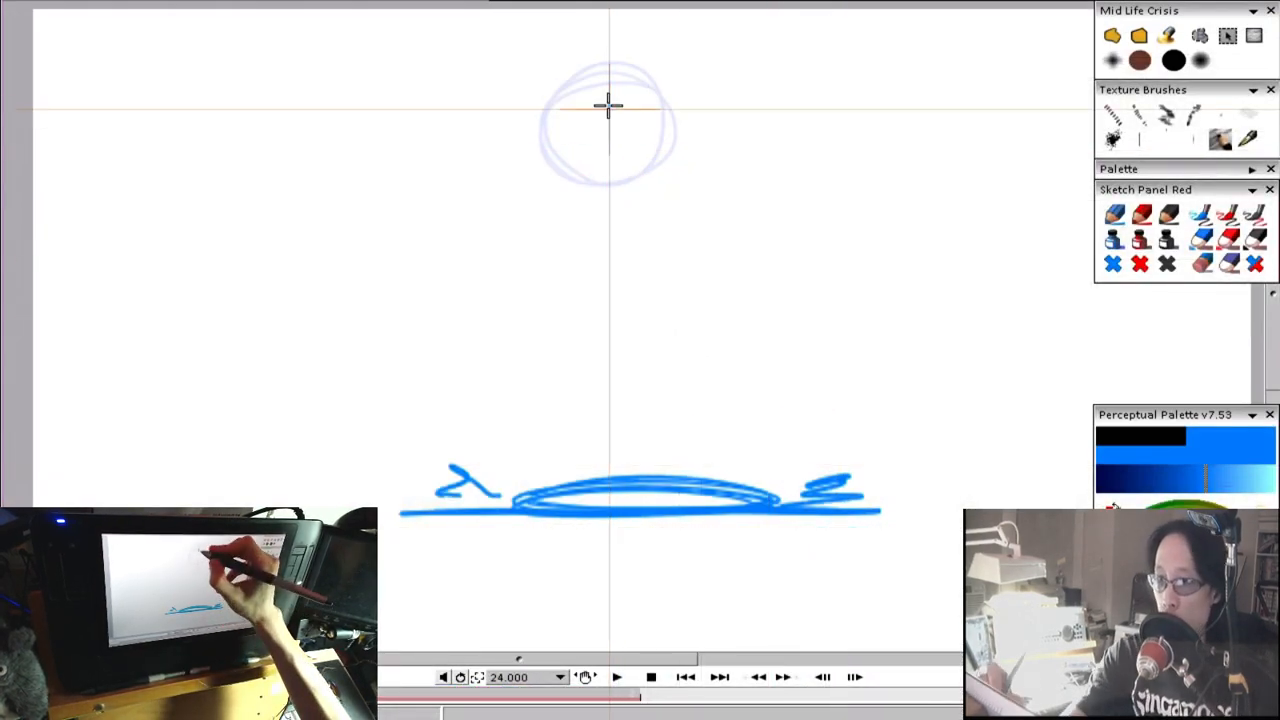
- Draw a vertical guide down from the ghosted ball, clear the frame and redraw the squashed ball centred under it
{"action": "left_click_drag", "start_coordinate": [601, 75], "coordinate": [613, 565]}
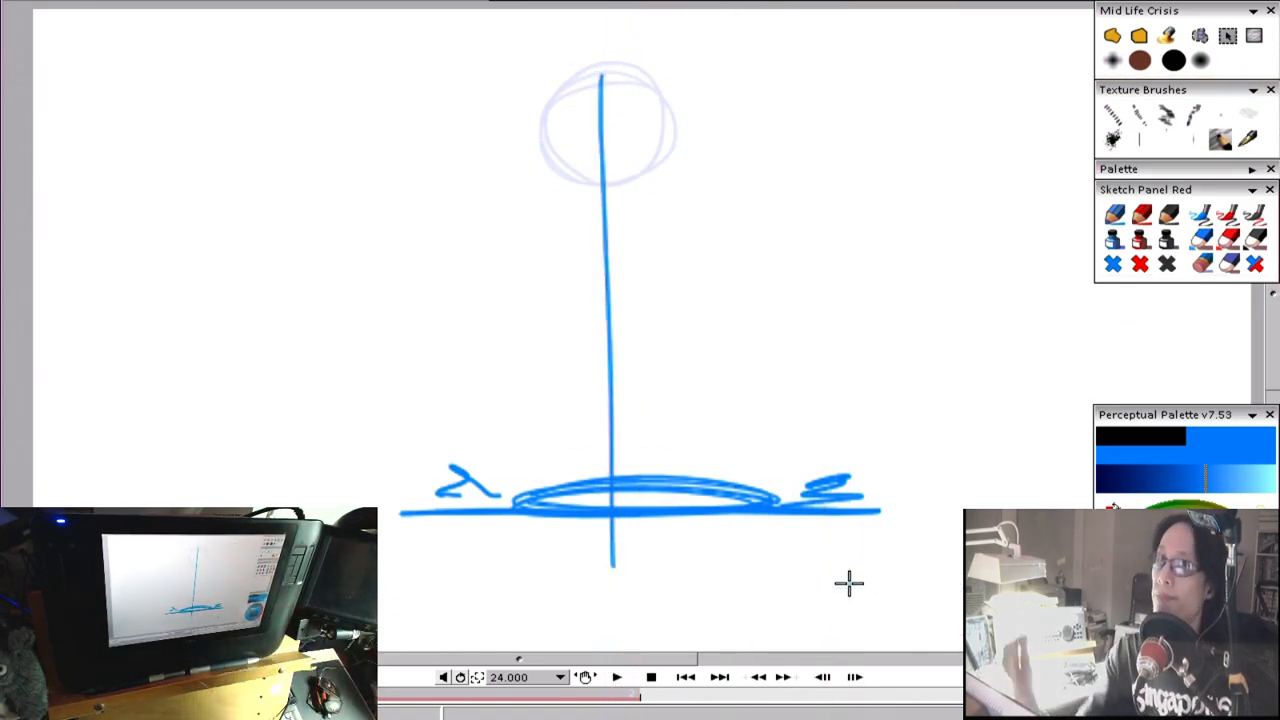
{"action": "key", "text": "Right"}
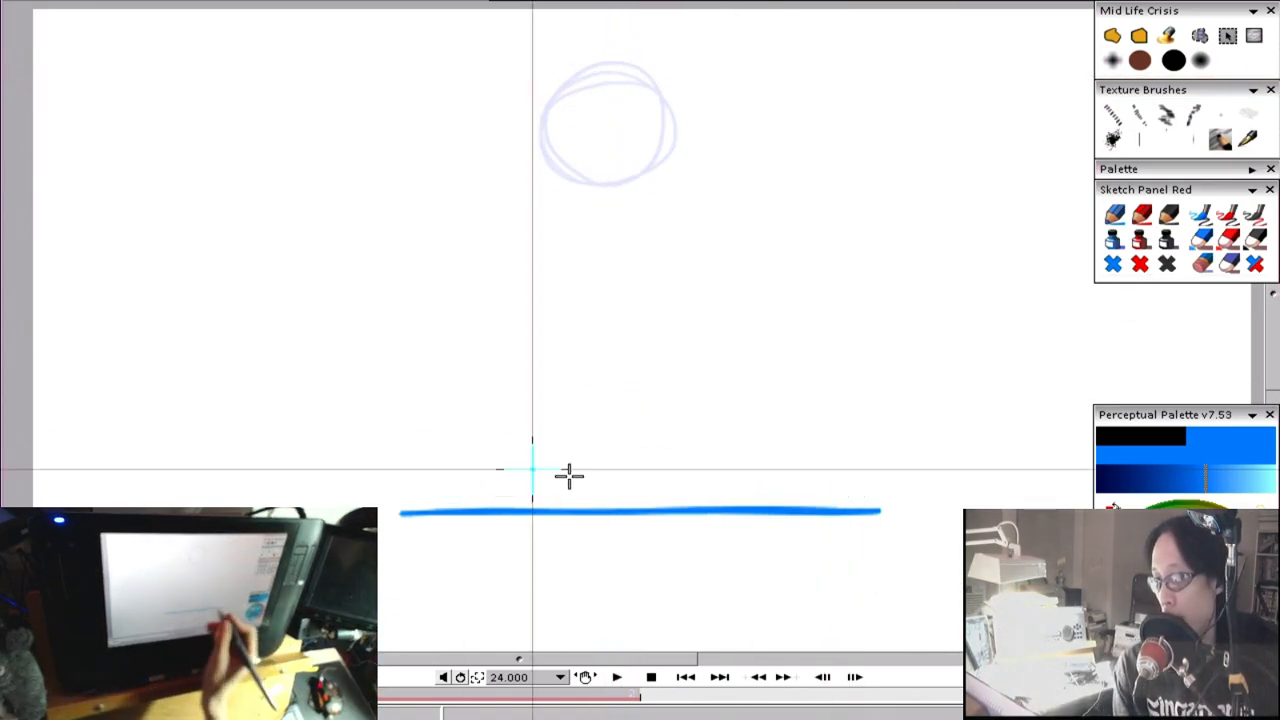
{"action": "mouse_move", "coordinate": [580, 511]}
{"action": "left_mouse_down"}
{"action": "mouse_move", "coordinate": [500, 503]}
{"action": "mouse_move", "coordinate": [571, 470]}
{"action": "left_mouse_up"}
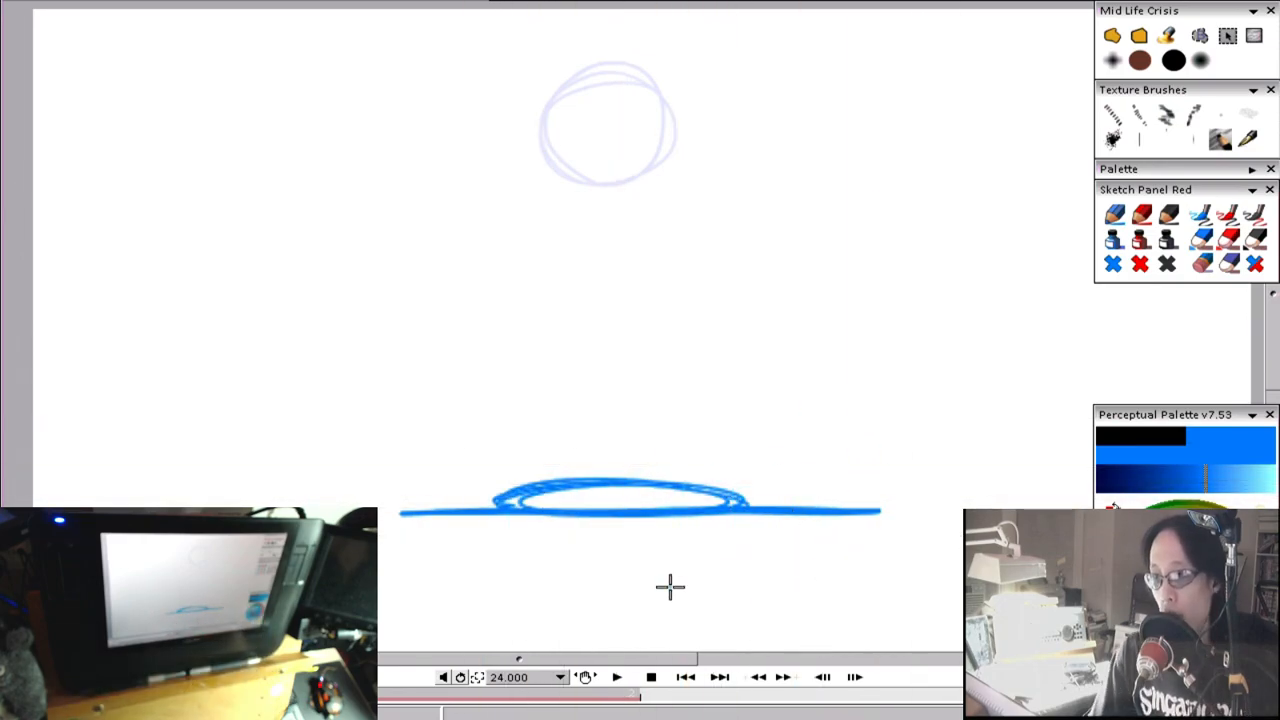
- Flip repeatedly between the round ball and the redrawn squashed ball to judge the drop
{"action": "key", "text": "Left"}
{"action": "key", "text": "Right"}
{"action": "key", "text": "Left"}
{"action": "key", "text": "Right"}
{"action": "key", "text": "Left"}
{"action": "key", "text": "Right"}
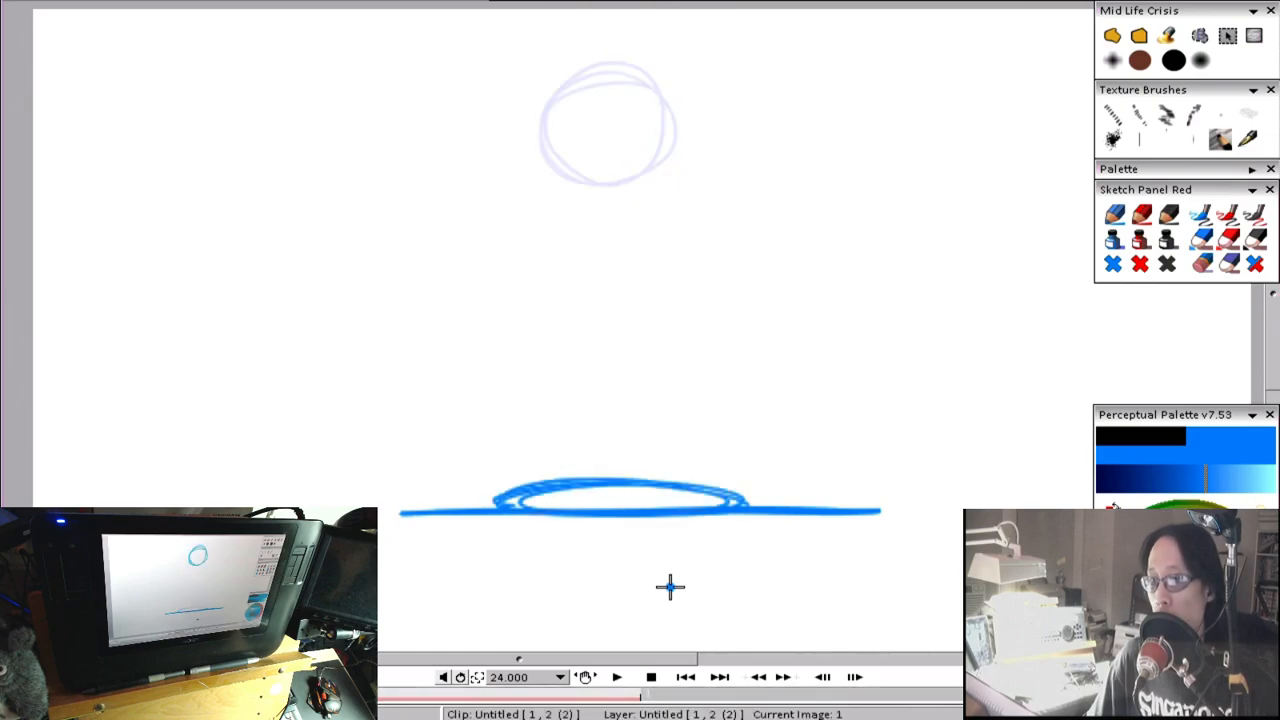
{"action": "key", "text": "Left"}
{"action": "key", "text": "Right"}
{"action": "key", "text": "Left"}
{"action": "key", "text": "Right"}
{"action": "key", "text": "Left"}
{"action": "key", "text": "Right"}
{"action": "key", "text": "Right"}
{"action": "key", "text": "Left"}
{"action": "key", "text": "Left"}
{"action": "key", "text": "Right"}
{"action": "key", "text": "Left"}
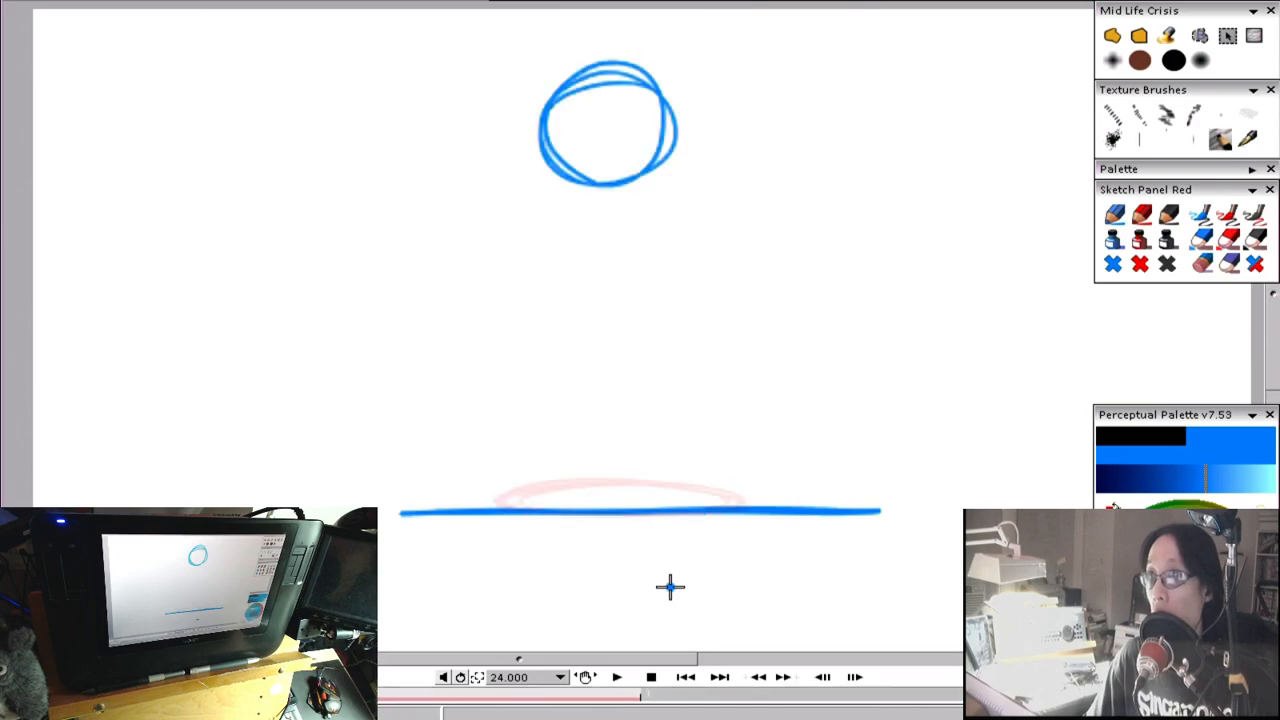
{"action": "key", "text": "Right"}
{"action": "key", "text": "Left"}
{"action": "key", "text": "Right"}
{"action": "key", "text": "Left"}
{"action": "key", "text": "Right"}
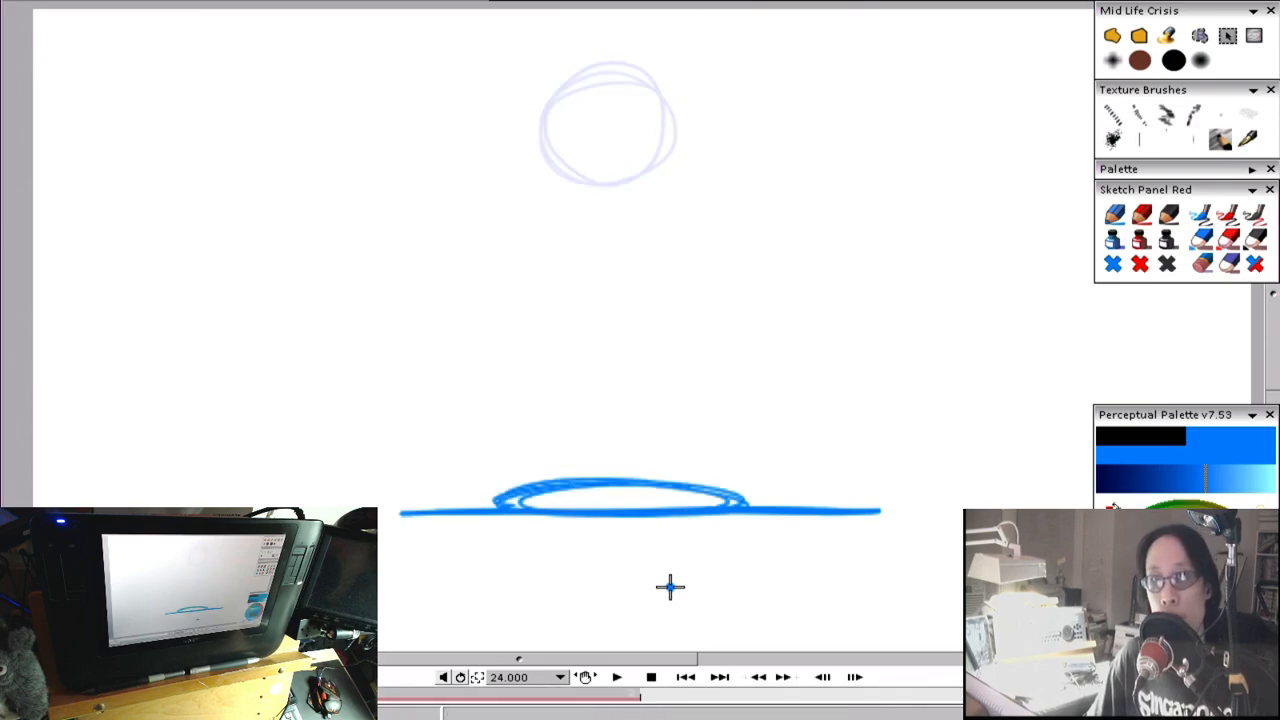
{"action": "key", "text": "Left"}
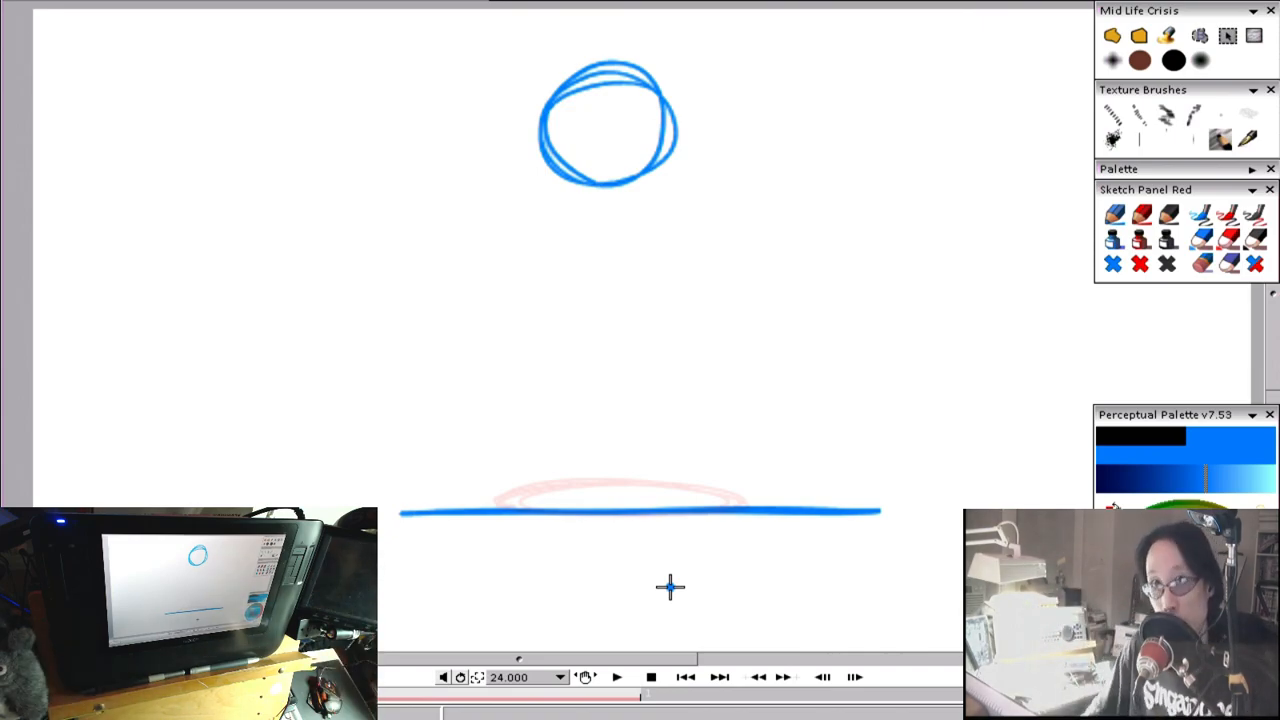
- Insert a blank in-between frame between the round ball and the squashed ball
{"action": "key", "text": "Right"}
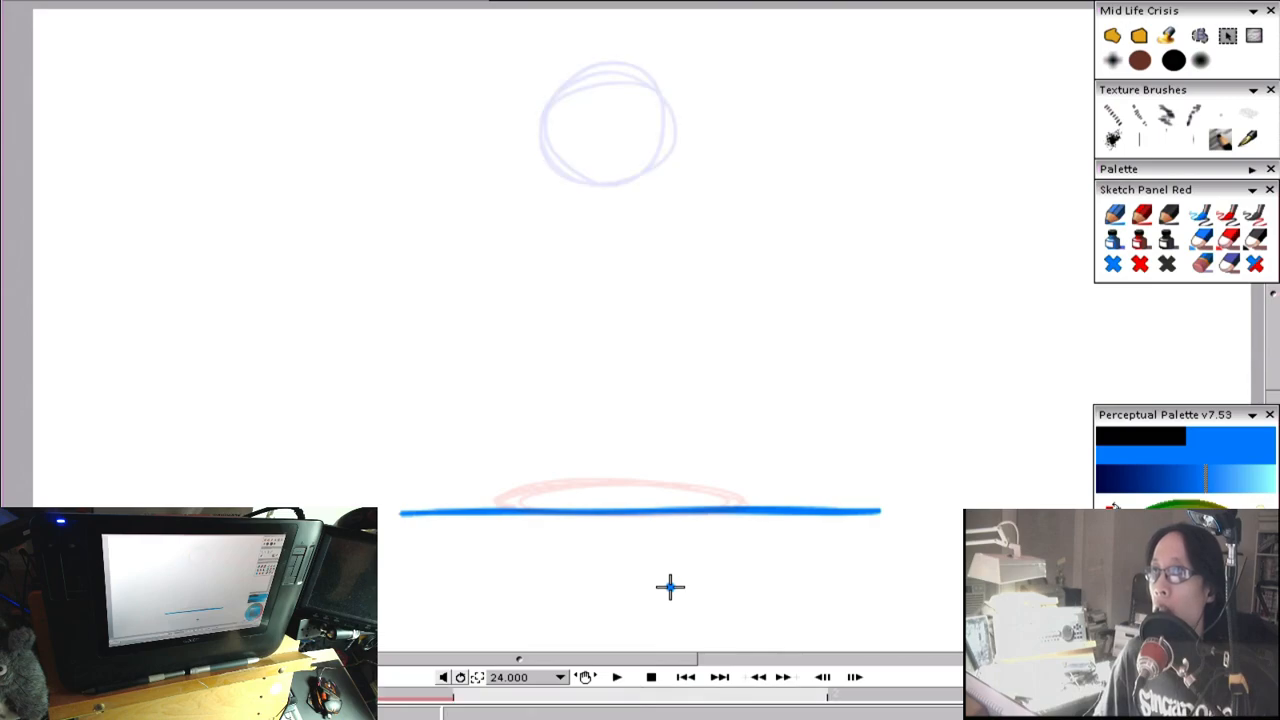
{"action": "key", "text": "Left"}
{"action": "key", "text": "Right"}
{"action": "key", "text": "Right"}
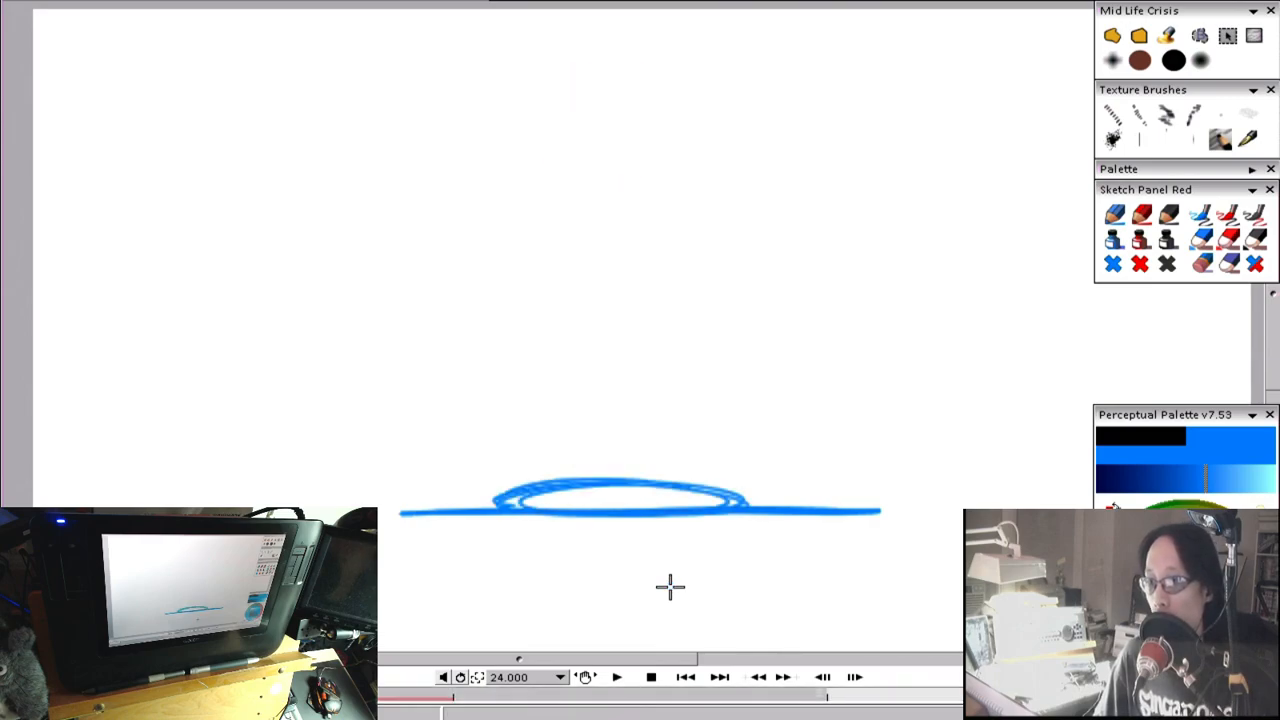
- Flip through the round ball, blank in-between and squashed ball frames to judge the in-between's position
{"action": "key", "text": "Left"}
{"action": "key", "text": "Left"}
{"action": "key", "text": "Right"}
{"action": "key", "text": "Left"}
{"action": "key", "text": "Right"}
{"action": "key", "text": "Right"}
{"action": "key", "text": "Left"}
{"action": "key", "text": "Left"}
{"action": "key", "text": "Right"}
{"action": "key", "text": "Right"}
{"action": "key", "text": "Left"}
{"action": "key", "text": "Left"}
{"action": "key", "text": "Right"}
{"action": "key", "text": "Left"}
{"action": "key", "text": "Right"}
- Mark the in-between ball's top and bottom with short horizontal strokes, checking them against the neighbouring frames
{"action": "mouse_move", "coordinate": [606, 89]}
{"action": "left_mouse_down"}
{"action": "mouse_move", "coordinate": [631, 89]}
{"action": "mouse_move", "coordinate": [587, 91]}
{"action": "left_mouse_up"}
{"action": "key", "text": "Left"}
{"action": "key", "text": "Right"}
{"action": "key", "text": "Right"}
{"action": "key", "text": "Left"}
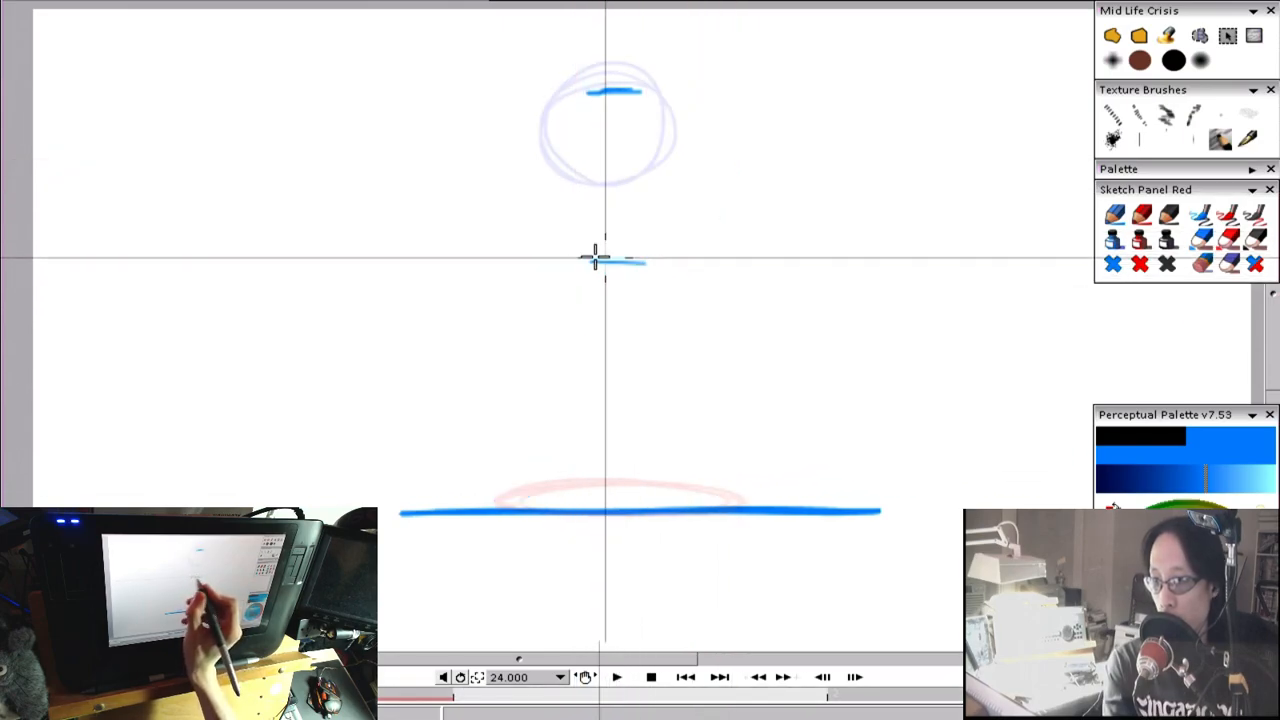
{"action": "left_click_drag", "start_coordinate": [646, 263], "coordinate": [583, 263]}
{"action": "key", "text": "Right"}
{"action": "key", "text": "Left"}
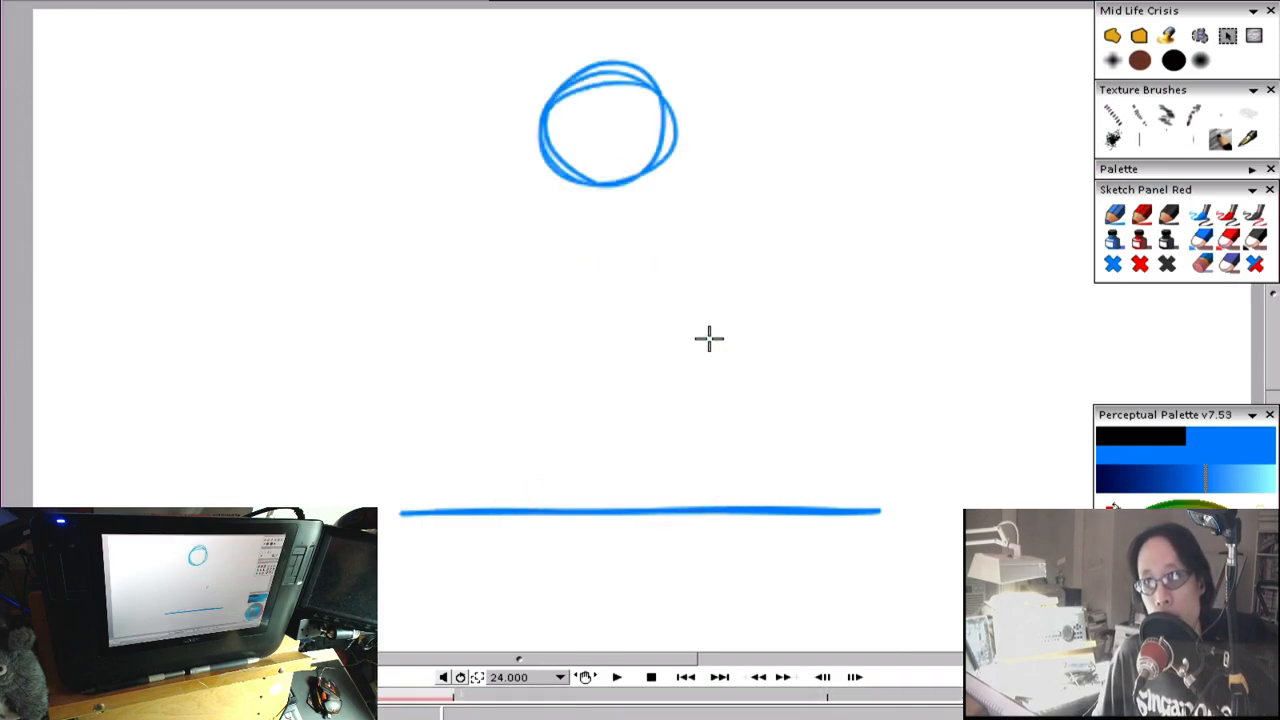
{"action": "key", "text": "Left"}
{"action": "key", "text": "Left"}
{"action": "key", "text": "Right"}
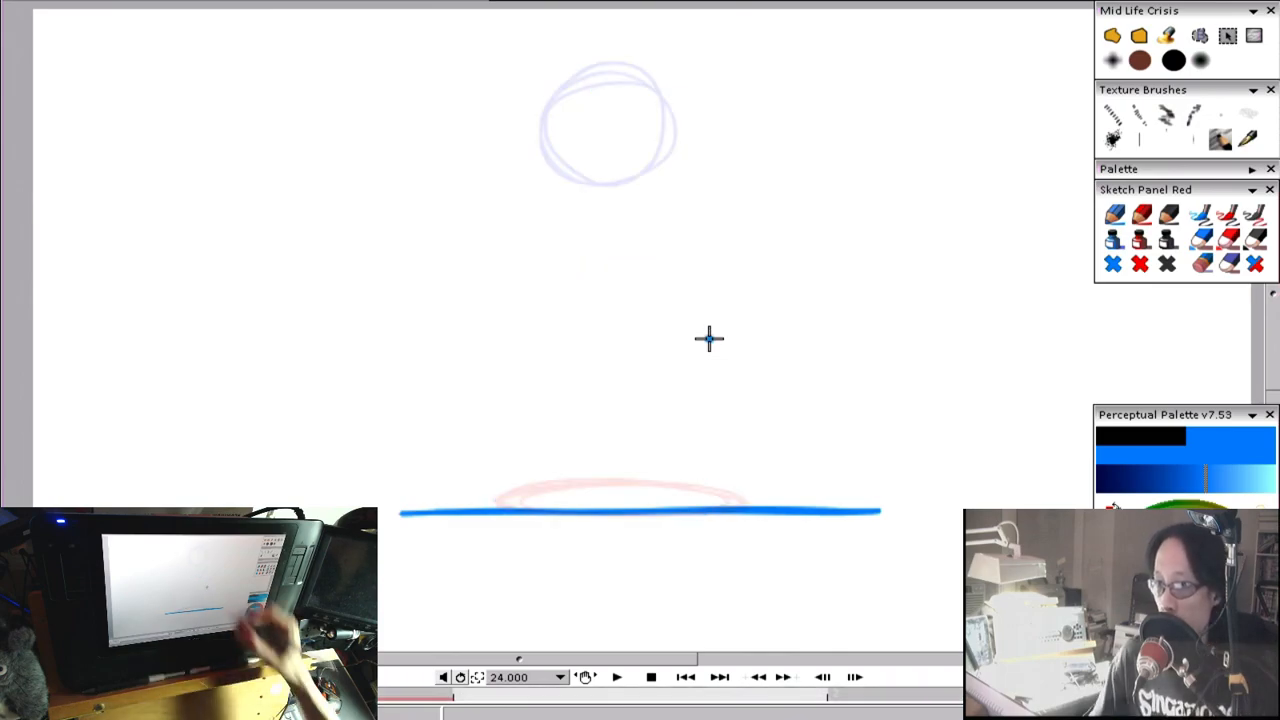
{"action": "key", "text": "Left"}
{"action": "key", "text": "Right"}
{"action": "left_click_drag", "start_coordinate": [617, 309], "coordinate": [641, 314]}
{"action": "left_click_drag", "start_coordinate": [608, 126], "coordinate": [626, 132]}
{"action": "key", "text": "Return"}
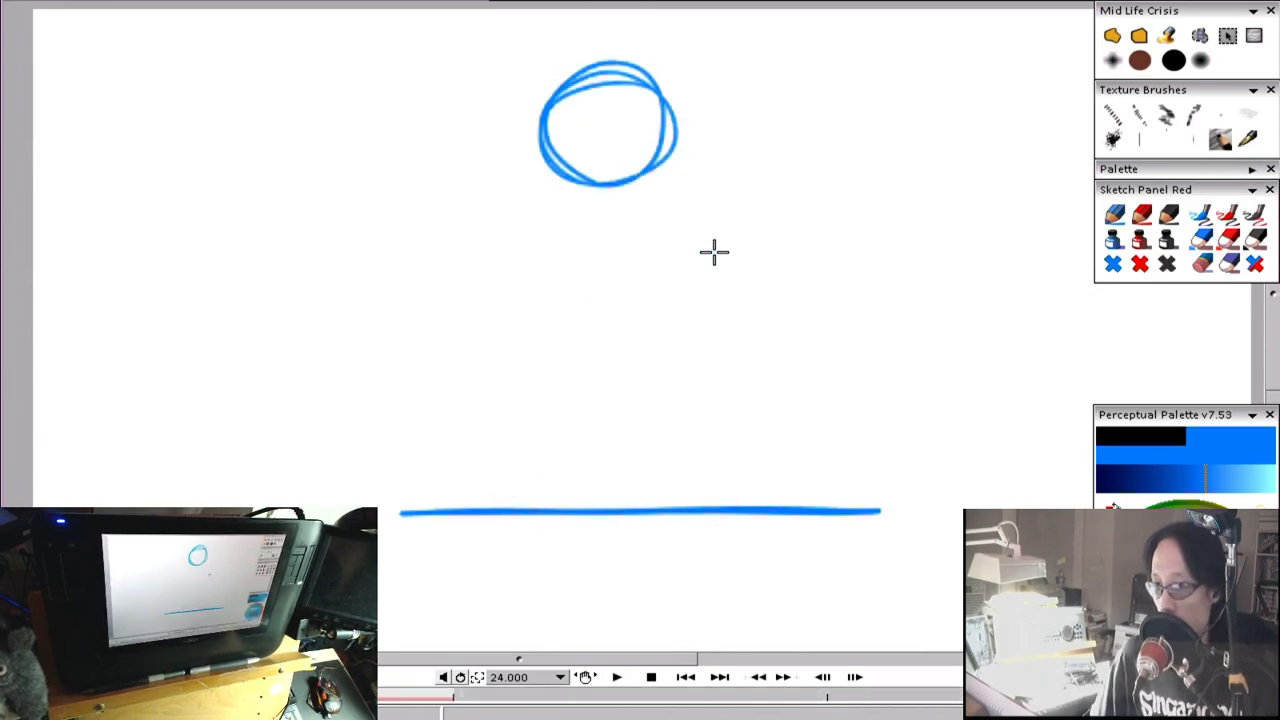
{"action": "key", "text": "Return"}
{"action": "key", "text": "ctrl+z"}
{"action": "key", "text": "ctrl+z"}
- Mark the in-between ball's top inside the ghosted ball and its bottom below it with short horizontal strokes
{"action": "left_click_drag", "start_coordinate": [588, 97], "coordinate": [622, 100]}
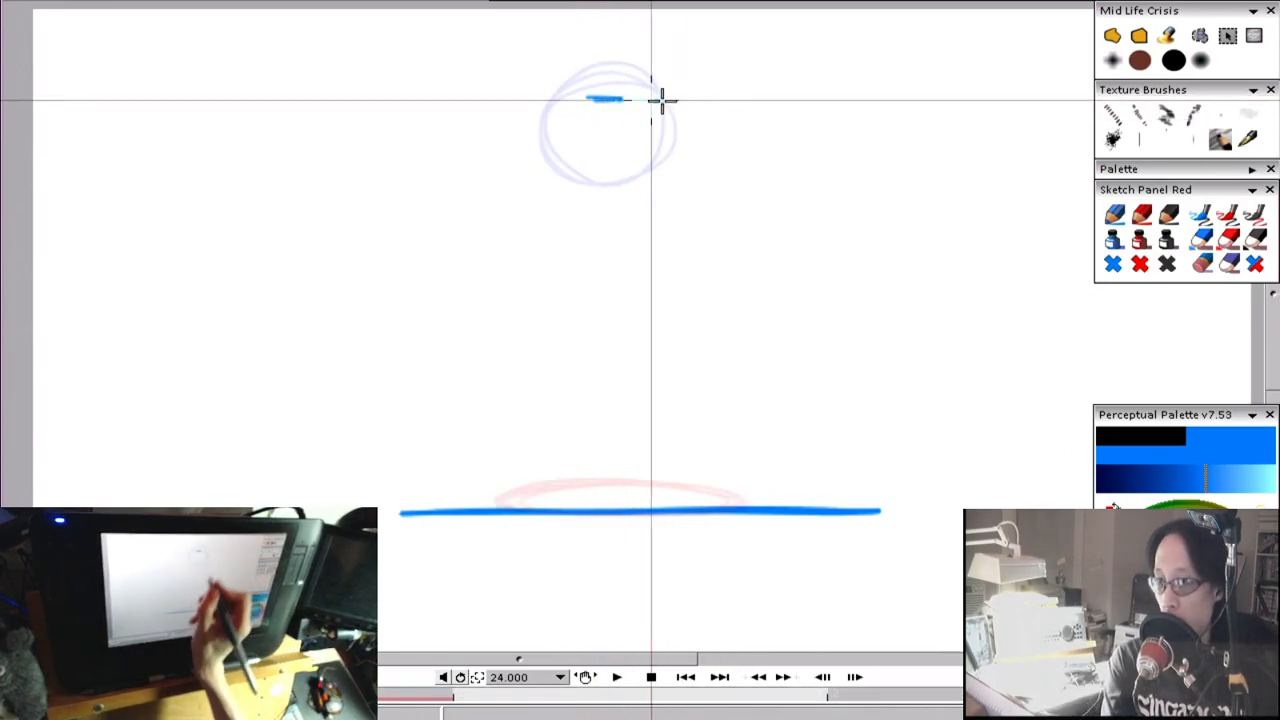
{"action": "left_click_drag", "start_coordinate": [588, 291], "coordinate": [624, 291]}
{"action": "key", "text": "Return"}
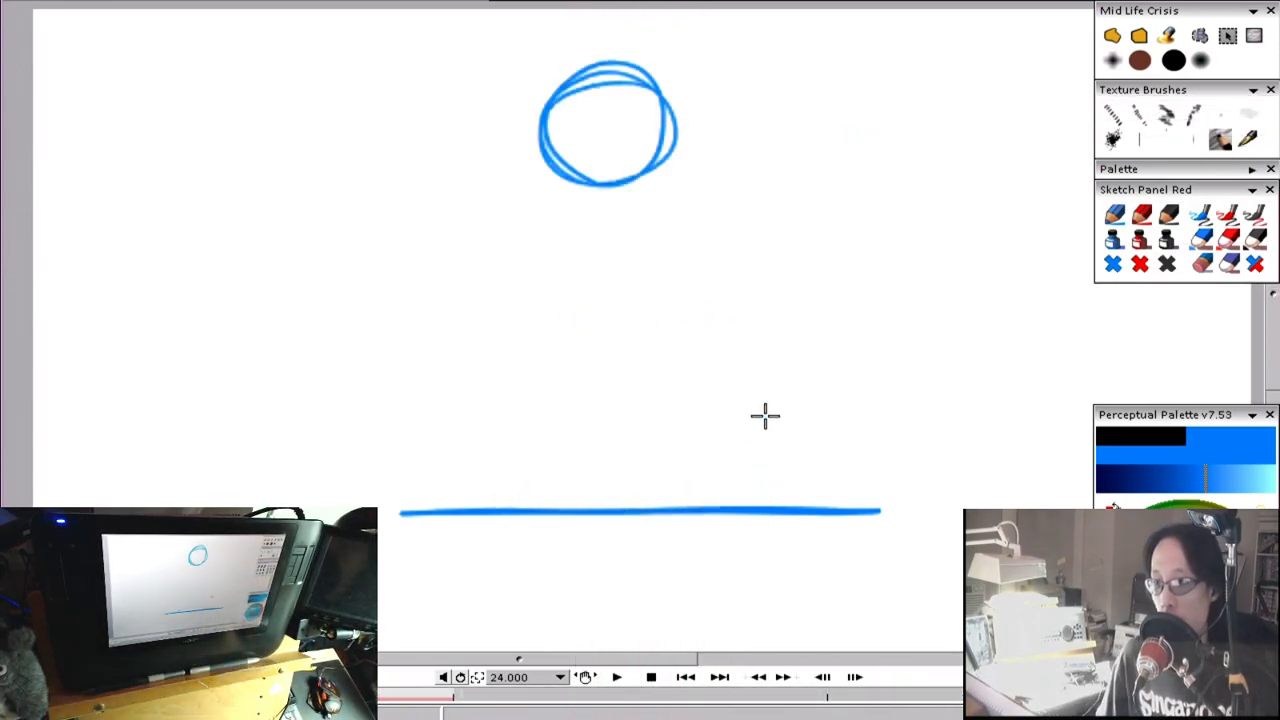
{"action": "key", "text": "Return"}
- Sketch the curved outline of a vertically stretched ball between the top and bottom marks
{"action": "mouse_move", "coordinate": [558, 228]}
{"action": "left_mouse_down"}
{"action": "mouse_move", "coordinate": [607, 290]}
{"action": "mouse_move", "coordinate": [643, 252]}
{"action": "left_mouse_up"}
{"action": "left_click_drag", "start_coordinate": [549, 152], "coordinate": [651, 128]}
{"action": "left_click_drag", "start_coordinate": [648, 160], "coordinate": [641, 263]}
{"action": "left_click_drag", "start_coordinate": [540, 210], "coordinate": [590, 292]}
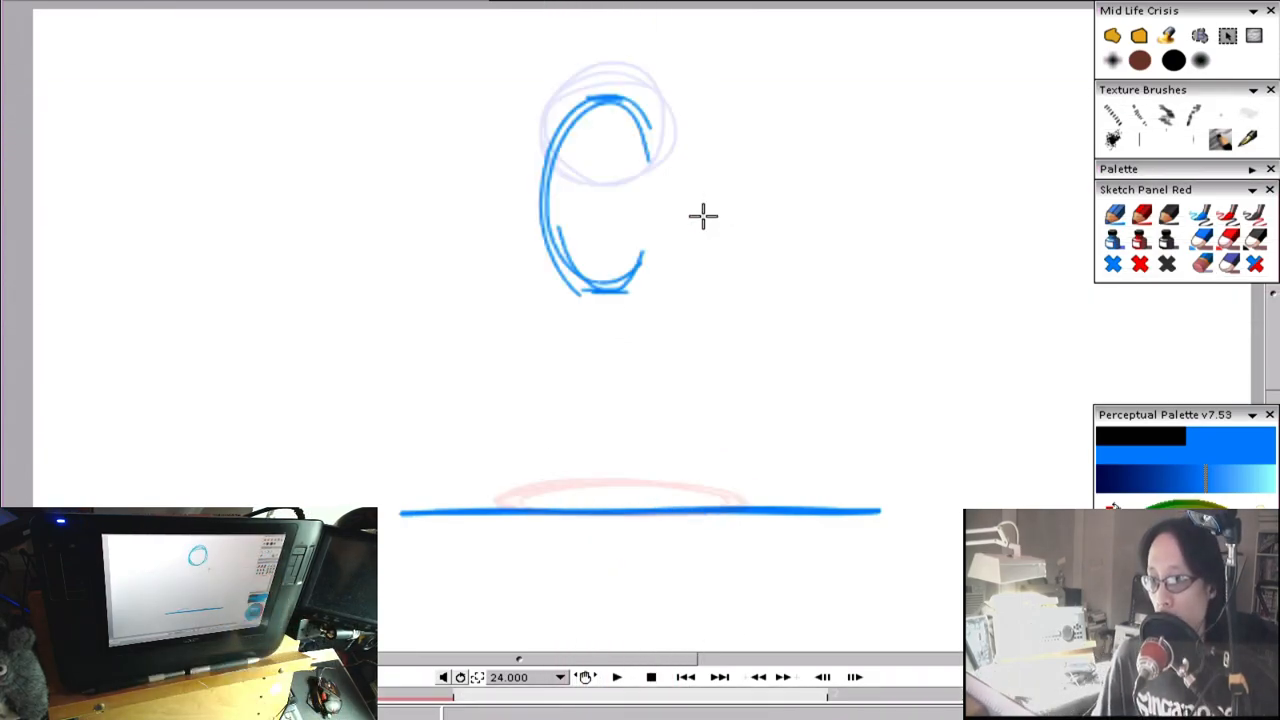
- Insert another blank frame between the stretched ball and the squashed ball
{"action": "key", "text": "Return"}
{"action": "key", "text": "Return"}
{"action": "key", "text": "Return"}
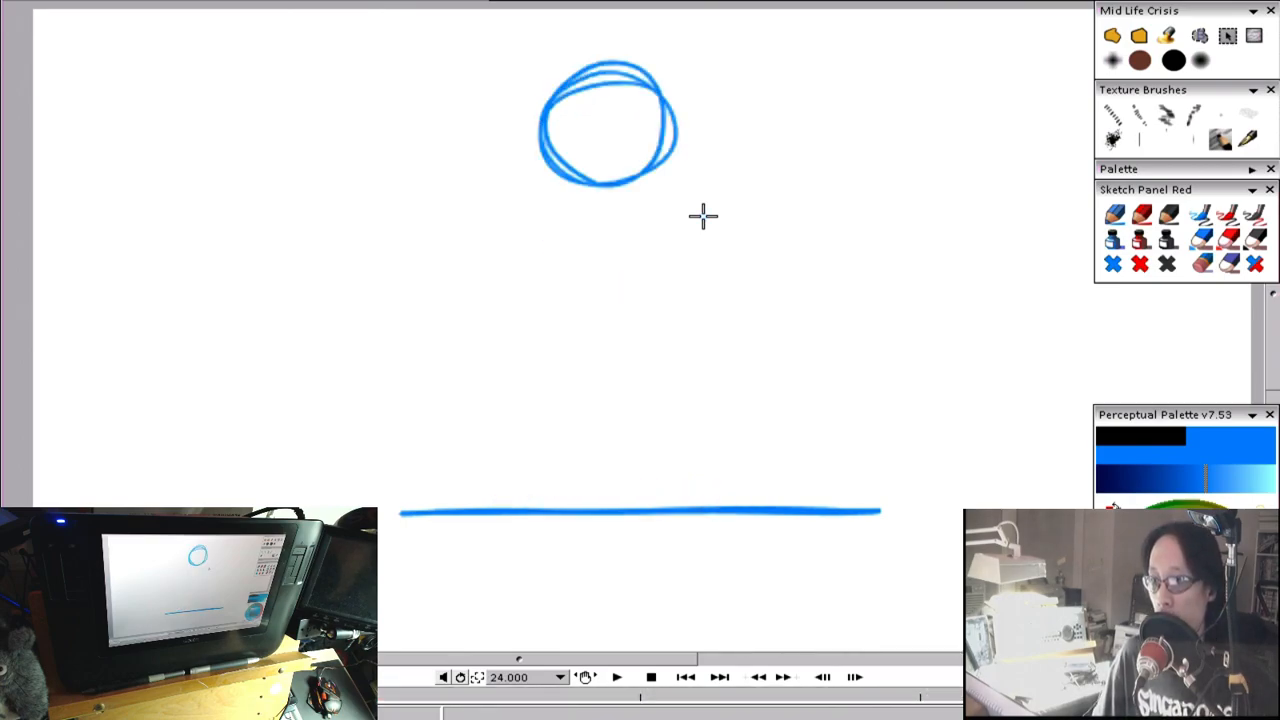
- Flip through the first ball frames to plan the position of the next in-between
{"action": "key", "text": "Right"}
{"action": "key", "text": "Left"}
{"action": "key", "text": "Right"}
{"action": "key", "text": "Right"}
{"action": "key", "text": "Left"}
{"action": "key", "text": "Left"}
{"action": "key", "text": "Right"}
{"action": "key", "text": "Left"}
{"action": "key", "text": "Right"}
{"action": "key", "text": "Right"}
{"action": "key", "text": "Left"}
{"action": "key", "text": "Left"}
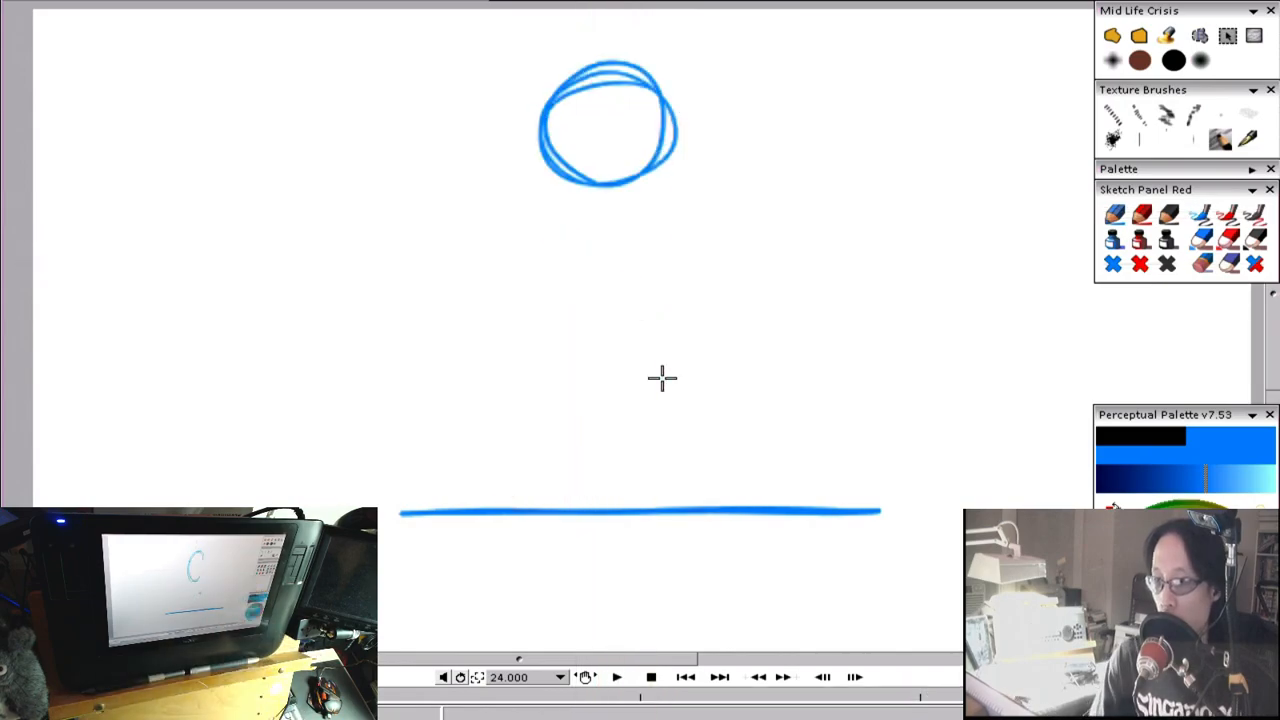
- Sketch a narrower, taller stretched ball in the new frame, falling towards the ground line
{"action": "left_click_drag", "start_coordinate": [616, 204], "coordinate": [625, 265]}
{"action": "left_click_drag", "start_coordinate": [572, 365], "coordinate": [572, 420]}
{"action": "mouse_move", "coordinate": [591, 207]}
{"action": "left_mouse_down"}
{"action": "mouse_move", "coordinate": [592, 417]}
{"action": "mouse_move", "coordinate": [640, 375]}
{"action": "left_mouse_up"}
{"action": "key", "text": "Left"}
{"action": "key", "text": "Left"}
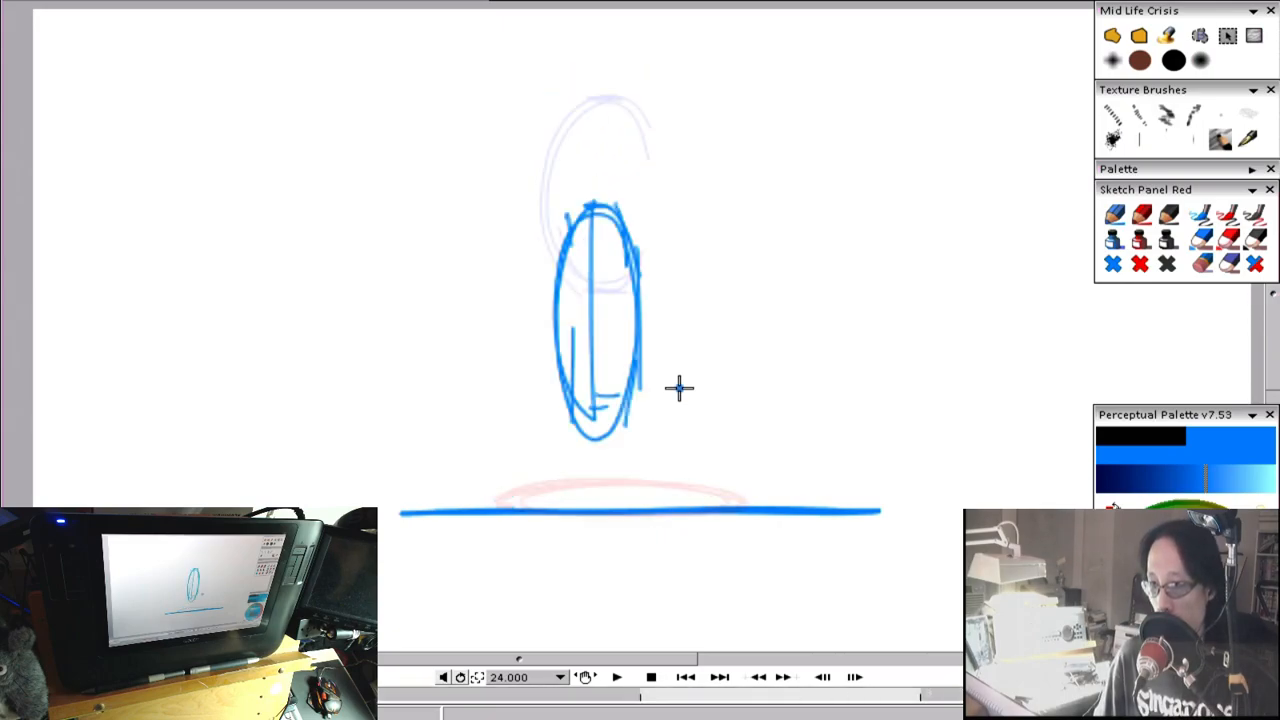
- Insert a frame after the narrow stretched ball, sketch in it and compare it with the neighbouring frames
{"action": "key", "text": "Return"}
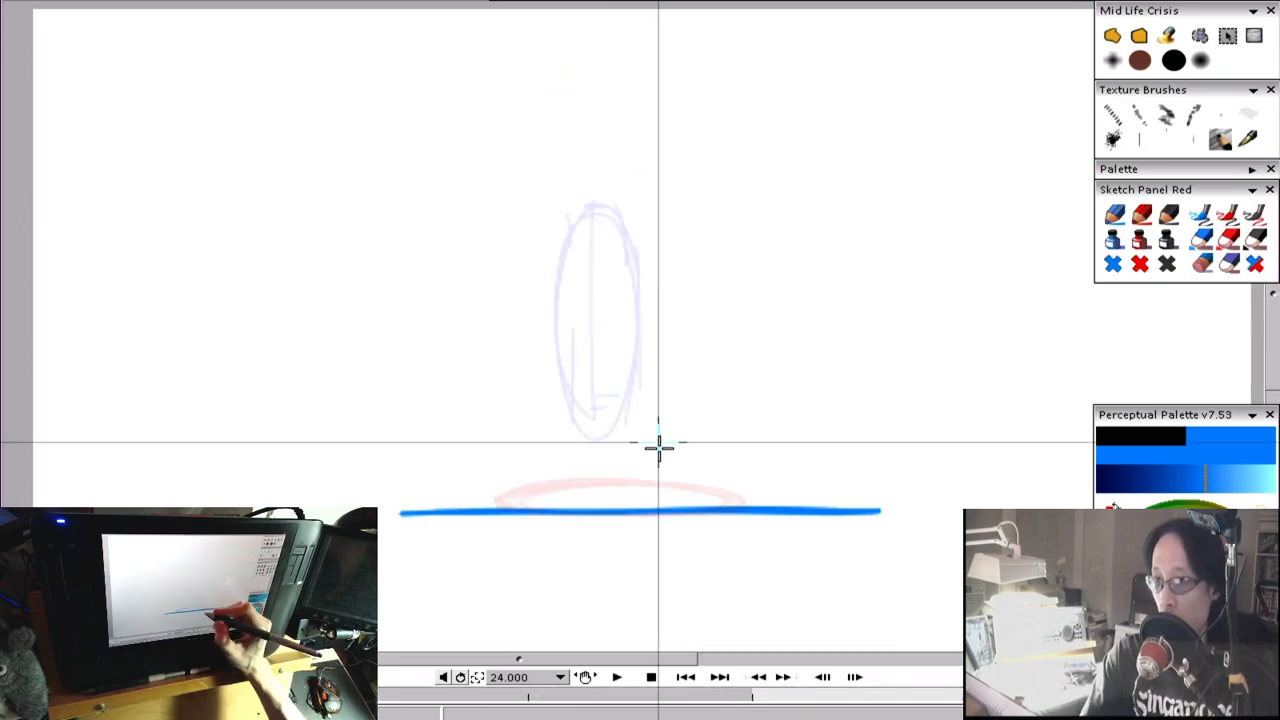
{"action": "key", "text": "Left"}
{"action": "key", "text": "Right"}
{"action": "mouse_move", "coordinate": [611, 371]}
{"action": "left_mouse_down"}
{"action": "mouse_move", "coordinate": [617, 414]}
{"action": "mouse_move", "coordinate": [597, 303]}
{"action": "left_mouse_up"}
{"action": "key", "text": "Return"}
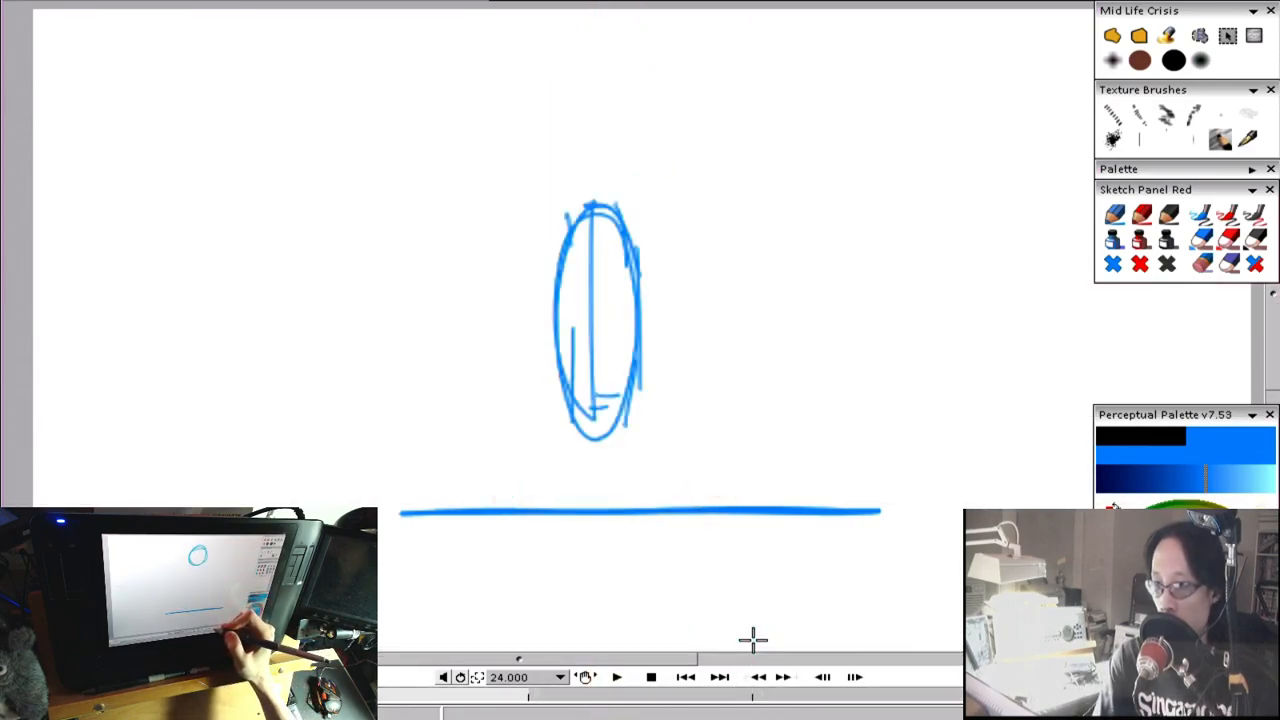
- Sketch an in-between of the stretched ball reaching the ground line and play the animation
{"action": "left_click_drag", "start_coordinate": [556, 365], "coordinate": [566, 296]}
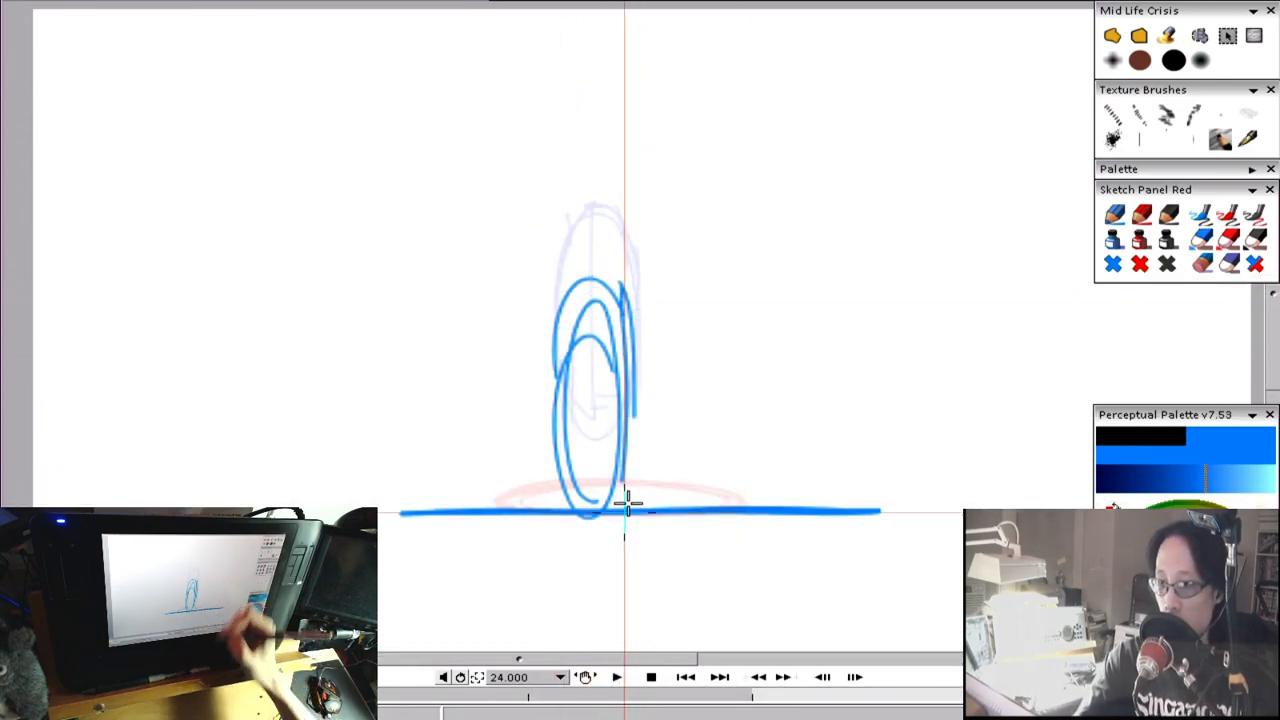
{"action": "key", "text": "Return"}
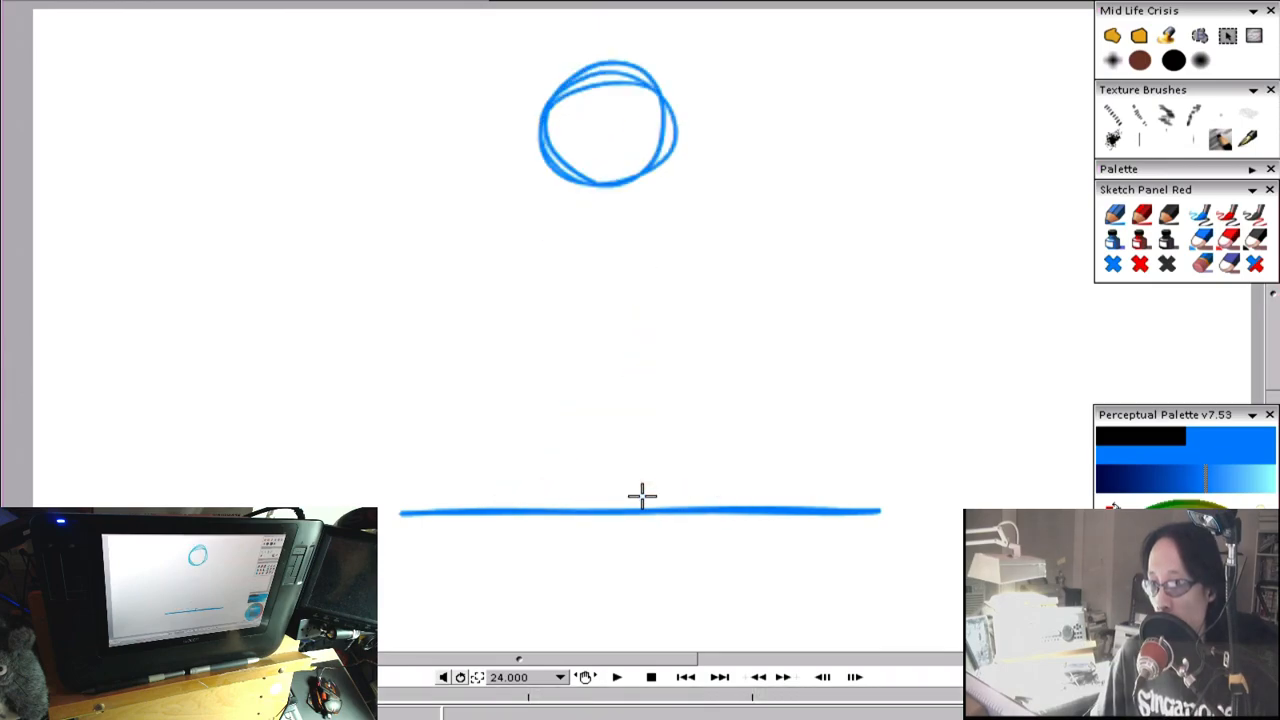
{"action": "key", "text": "Return"}
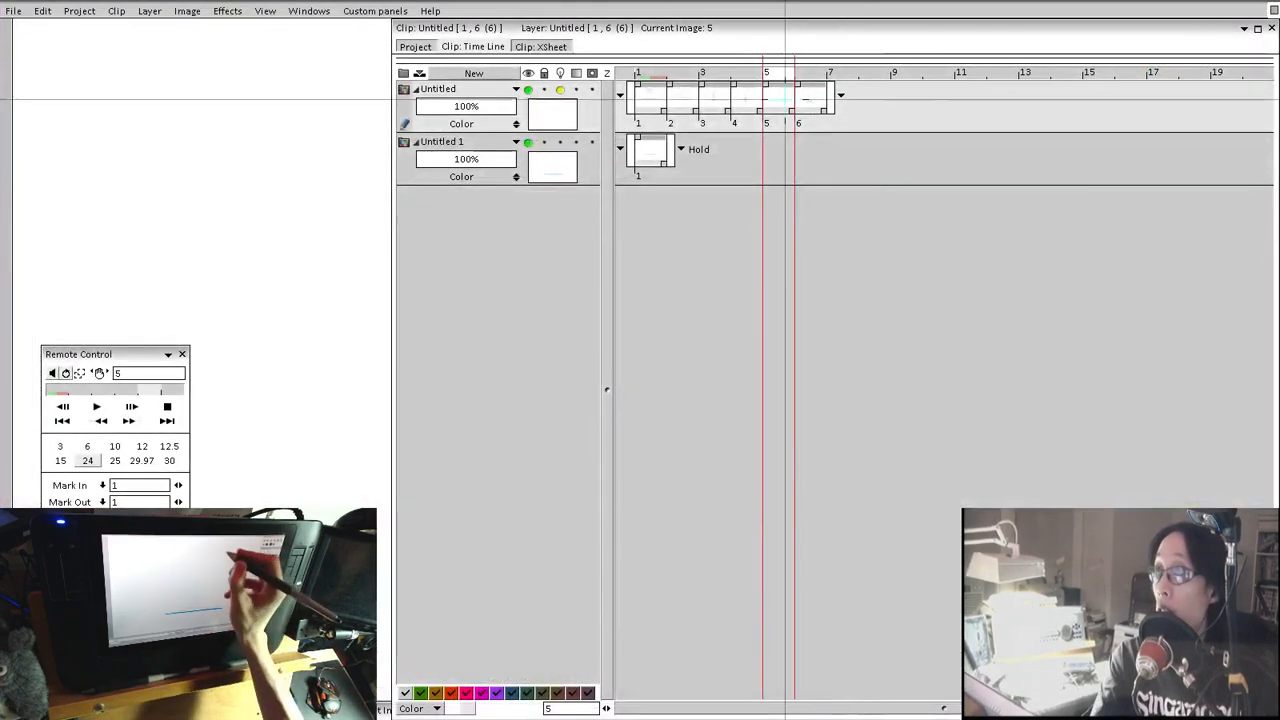
- Draw splash-like impact marks on both sides of the squashed ball and play the animation
{"action": "left_click_drag", "start_coordinate": [745, 498], "coordinate": [740, 500]}
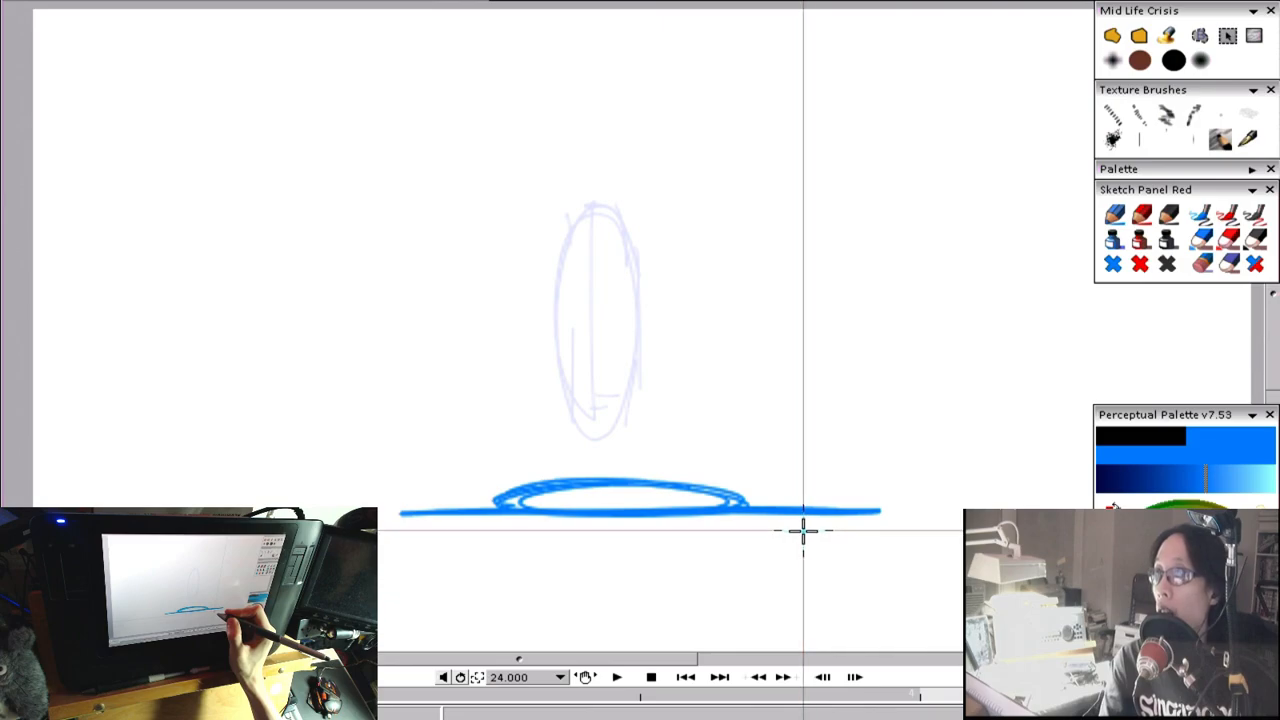
{"action": "left_click_drag", "start_coordinate": [770, 503], "coordinate": [777, 490]}
{"action": "mouse_move", "coordinate": [427, 475]}
{"action": "left_mouse_down"}
{"action": "mouse_move", "coordinate": [420, 437]}
{"action": "mouse_move", "coordinate": [382, 478]}
{"action": "left_mouse_up"}
{"action": "key", "text": "Return"}
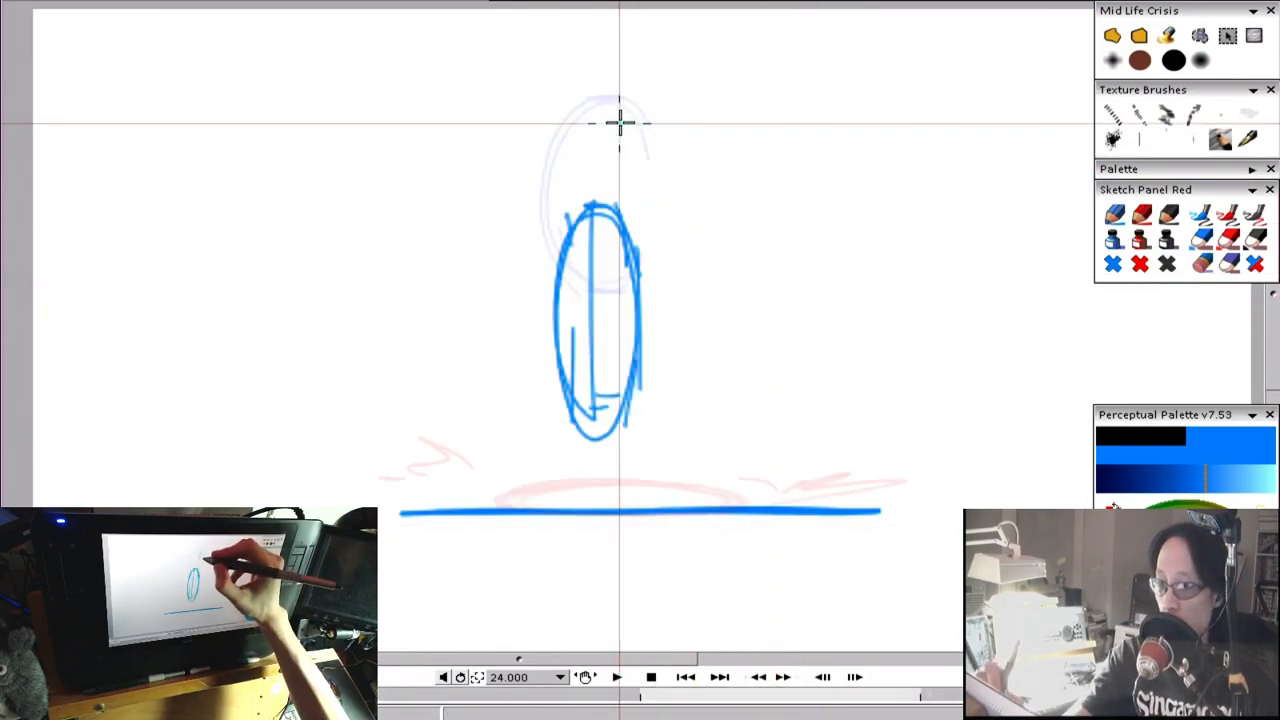
- Shift the round ball and the stretched ball in the following frame slightly to the right to line them up
{"action": "key", "text": "Right"}
{"action": "key", "text": "Right"}
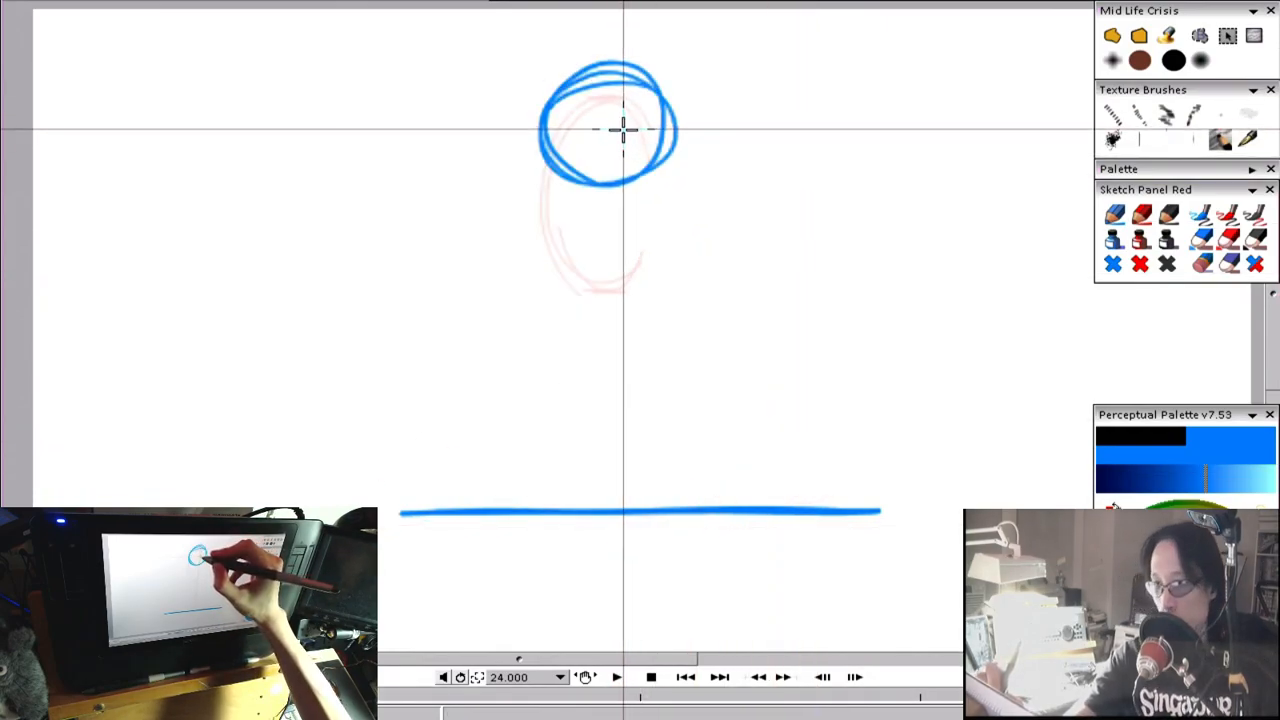
{"action": "left_click_drag", "start_coordinate": [621, 131], "coordinate": [638, 138]}
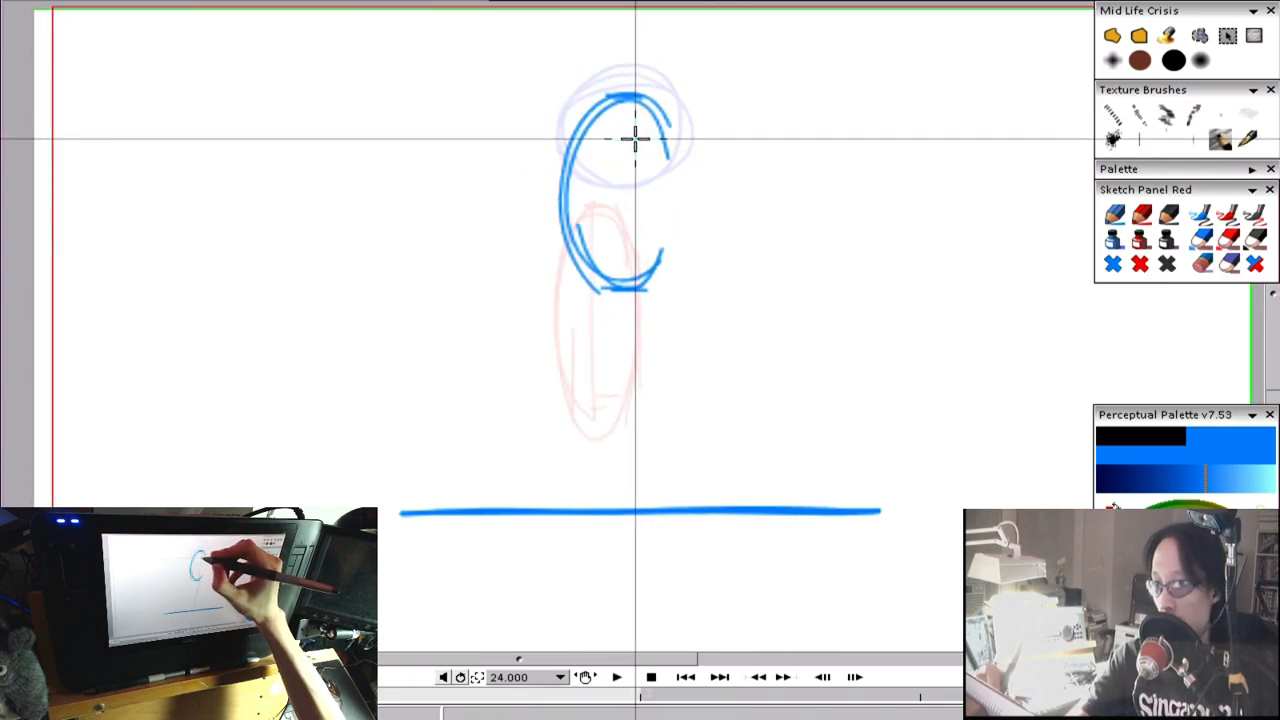
{"action": "key", "text": "Right"}
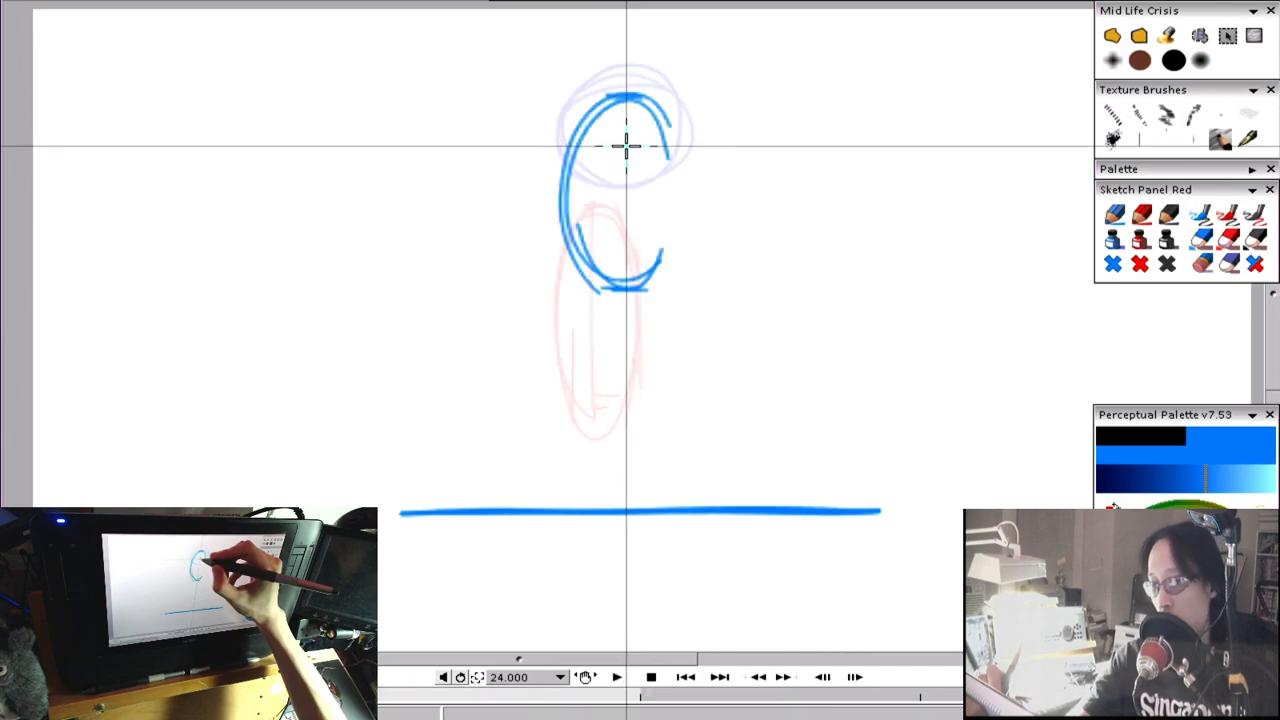
- Shift the narrow stretched ball to the right, centred below the previous ball, and compare it with the earlier frames
{"action": "key", "text": "Right"}
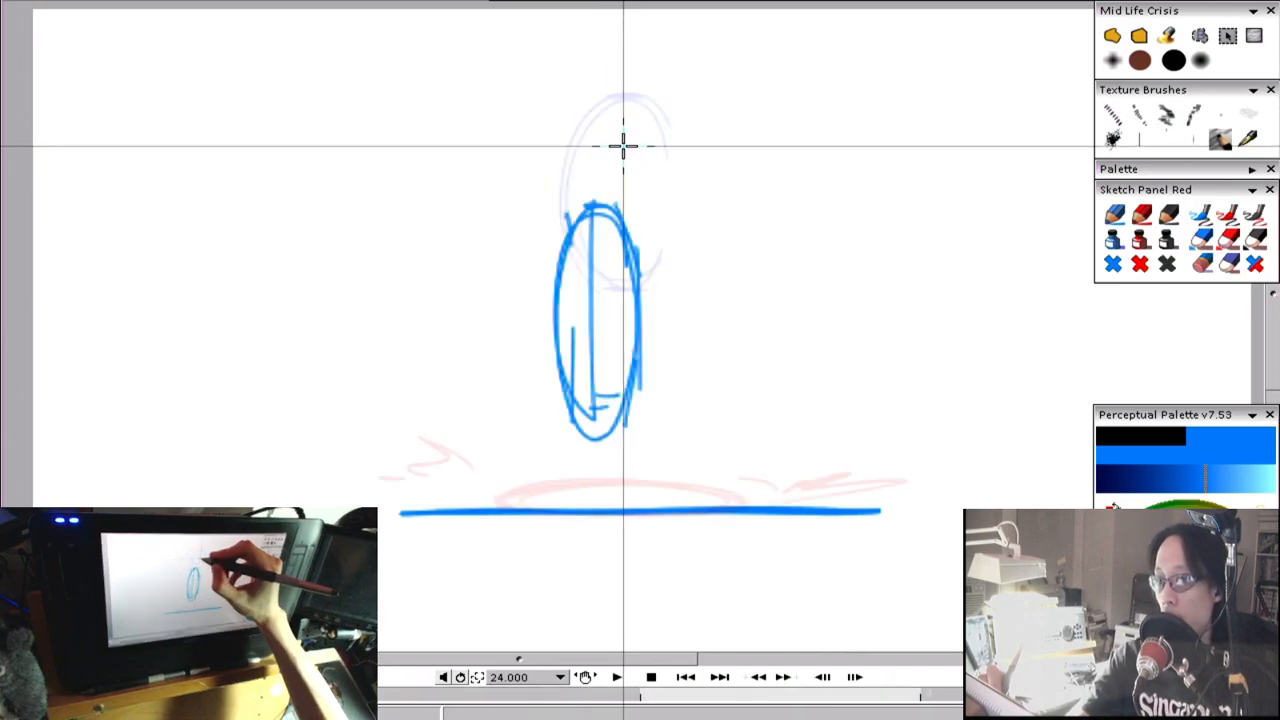
{"action": "left_click_drag", "start_coordinate": [622, 146], "coordinate": [649, 139]}
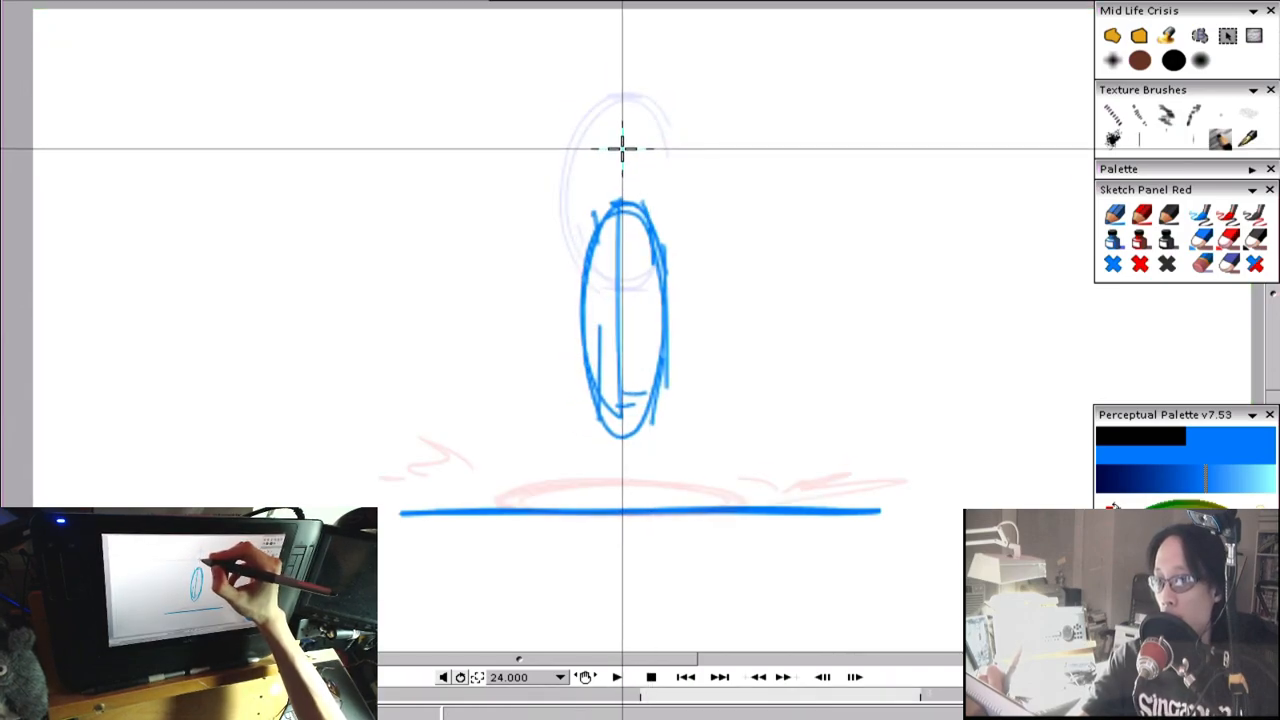
{"action": "key", "text": "Left"}
{"action": "key", "text": "Left"}
{"action": "key", "text": "Right"}
{"action": "key", "text": "Right"}
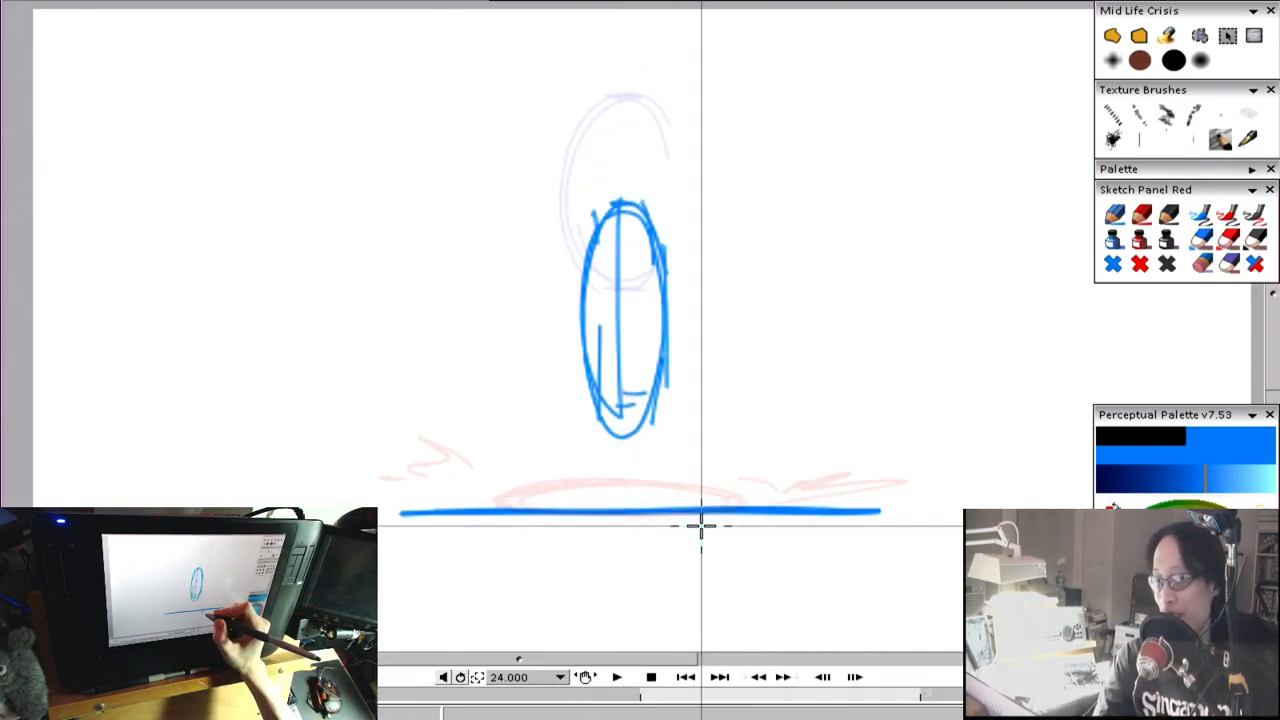
- Flip back and forth through the falling ball frames to check their alignment down to the squashed ball
{"action": "key", "text": "Left"}
{"action": "key", "text": "Left"}
{"action": "key", "text": "Right"}
{"action": "key", "text": "Right"}
{"action": "key", "text": "Left"}
{"action": "key", "text": "Left"}
{"action": "key", "text": "Right"}
{"action": "key", "text": "Right"}
{"action": "key", "text": "Right"}
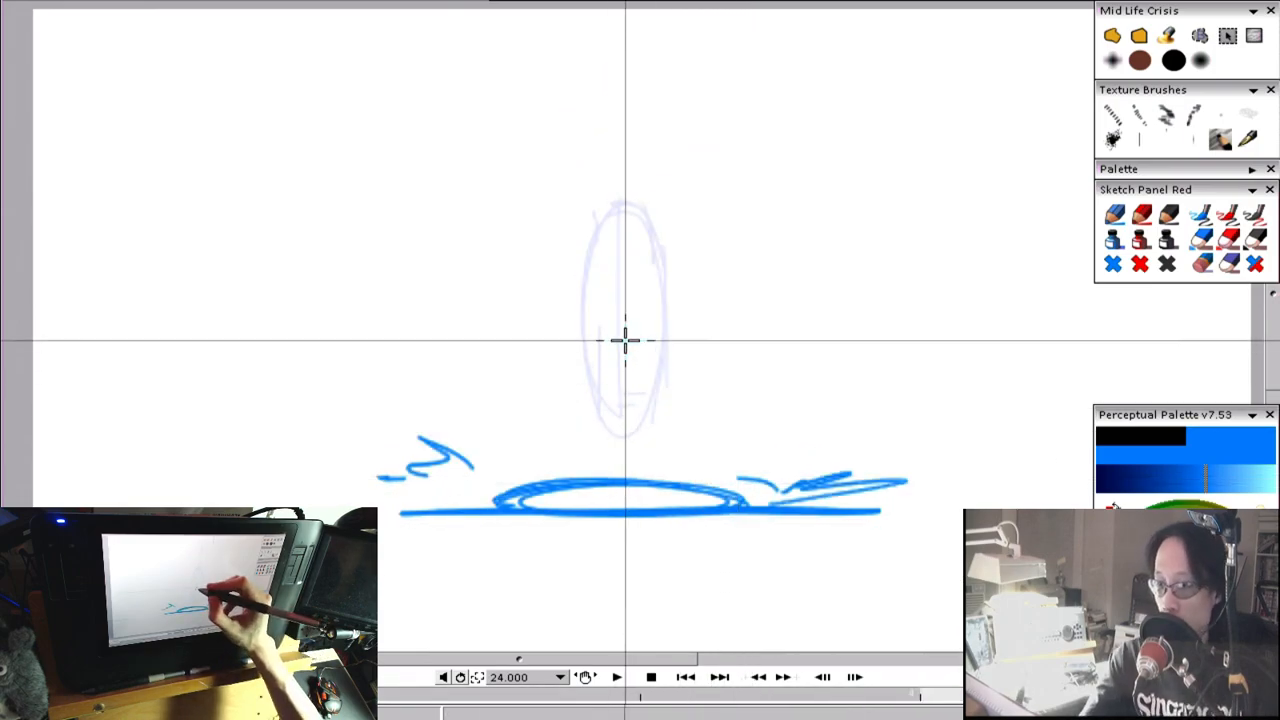
{"action": "key", "text": "Left"}
{"action": "key", "text": "Left"}
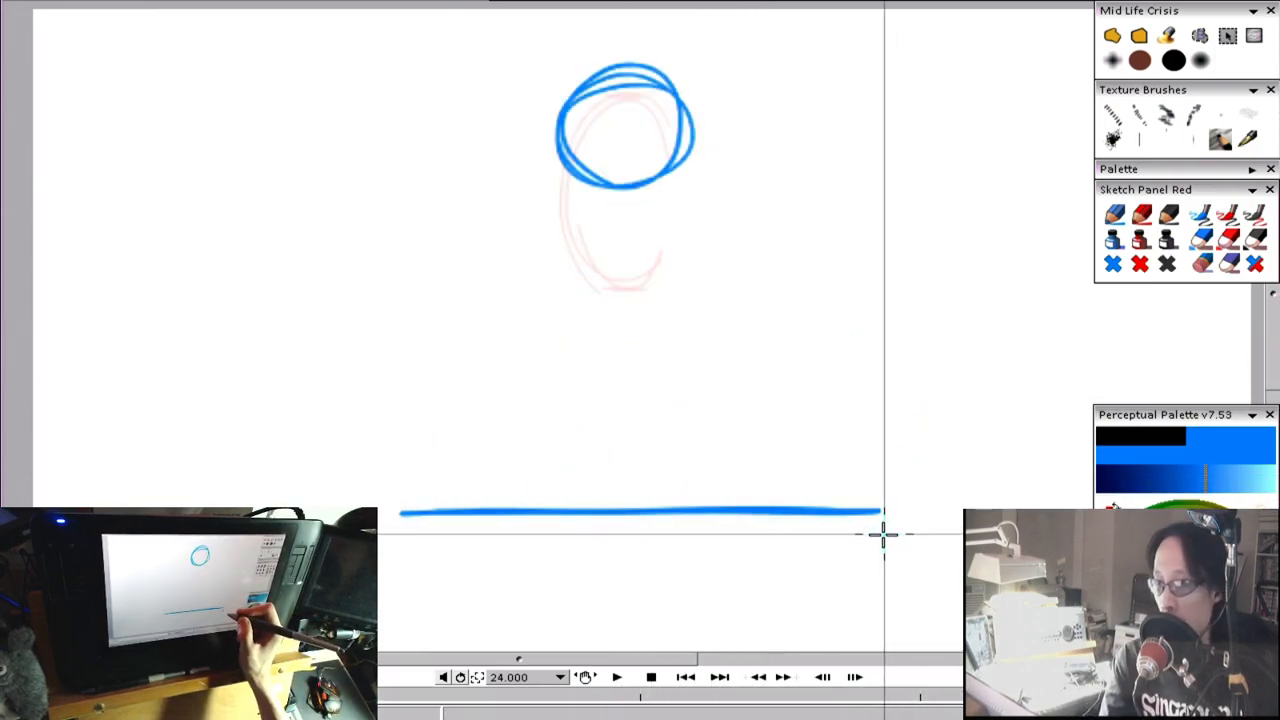
{"action": "key", "text": "Right"}
{"action": "key", "text": "Right"}
{"action": "left_click_drag", "start_coordinate": [622, 330], "coordinate": [644, 331]}
{"action": "key", "text": "Left"}
{"action": "key", "text": "Left"}
{"action": "key", "text": "Right"}
{"action": "key", "text": "Right"}
{"action": "key", "text": "Left"}
{"action": "key", "text": "Left"}
{"action": "key", "text": "Right"}
{"action": "key", "text": "Right"}
{"action": "key", "text": "Left"}
{"action": "key", "text": "Left"}
{"action": "key", "text": "Right"}
{"action": "key", "text": "Right"}
- Choose the blue pencil and flip repeatedly through the round ball and the frames following it to study the fall
{"action": "left_click", "coordinate": [1114, 214]}
{"action": "key", "text": "Left"}
{"action": "key", "text": "Left"}
{"action": "key", "text": "Right"}
{"action": "key", "text": "Right"}
{"action": "key", "text": "Left"}
{"action": "key", "text": "Left"}
{"action": "key", "text": "Left"}
{"action": "key", "text": "Right"}
{"action": "key", "text": "Right"}
{"action": "key", "text": "Right"}
{"action": "key", "text": "Left"}
{"action": "key", "text": "Left"}
{"action": "key", "text": "Left"}
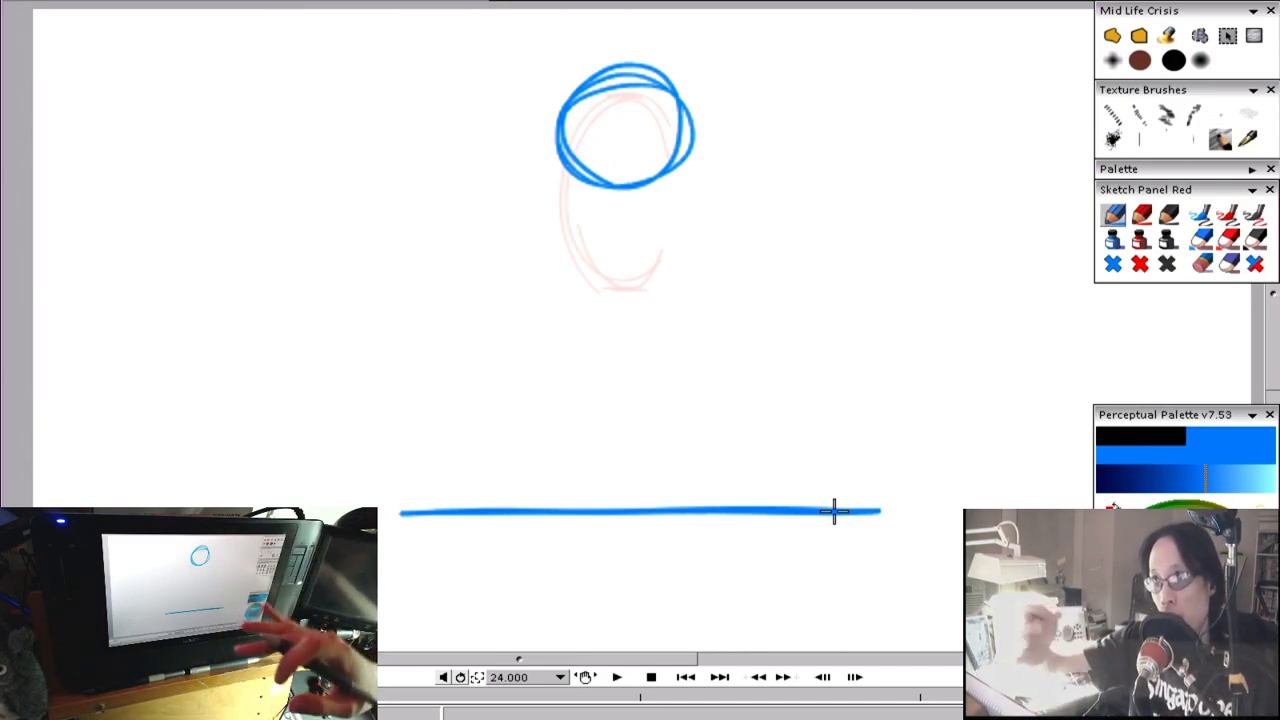
- Alternate between the round ball's frame and the one after it to judge the spacing
{"action": "key", "text": "Right"}
{"action": "key", "text": "Left"}
{"action": "key", "text": "Right"}
{"action": "key", "text": "Left"}
{"action": "key", "text": "Right"}
{"action": "key", "text": "Left"}
{"action": "key", "text": "Right"}
{"action": "key", "text": "Left"}
{"action": "key", "text": "Right"}
{"action": "key", "text": "Left"}
{"action": "key", "text": "Right"}
{"action": "key", "text": "Left"}
{"action": "key", "text": "Right"}
{"action": "key", "text": "Left"}
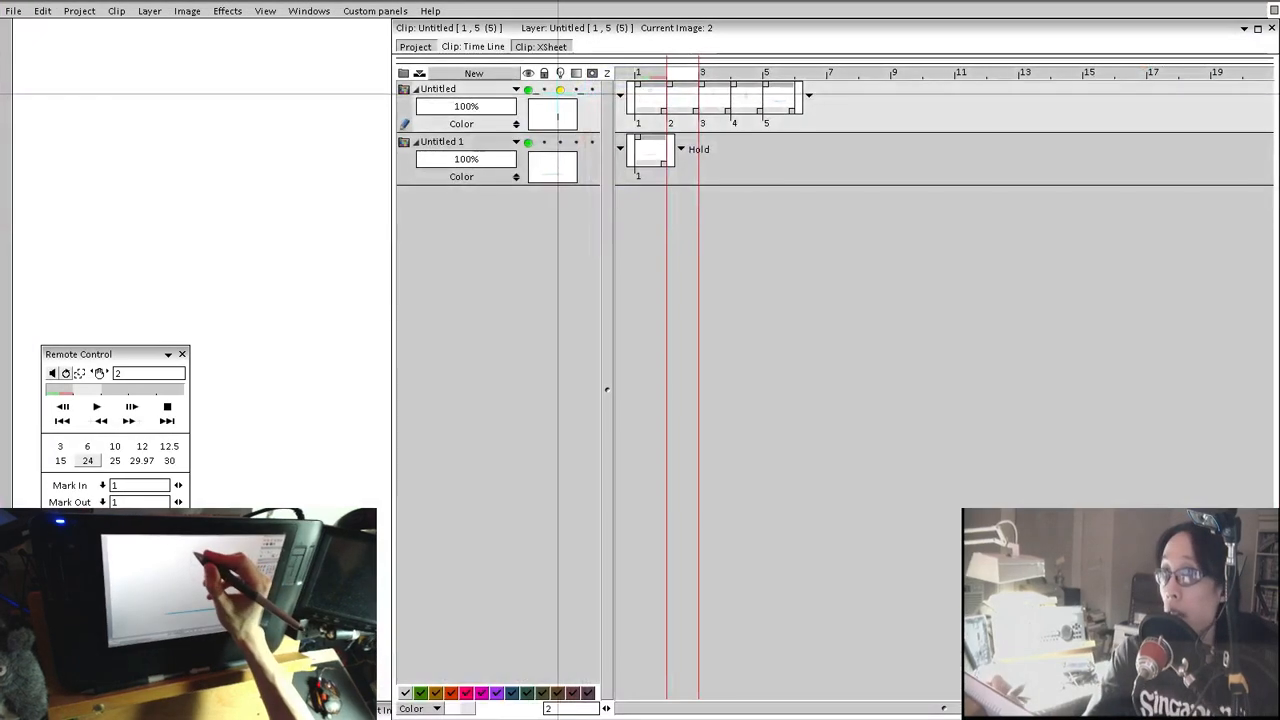
- Flip between the round ball, the blank in-between frame and the stretched ball to judge where the in-between belongs
{"action": "key", "text": "Right"}
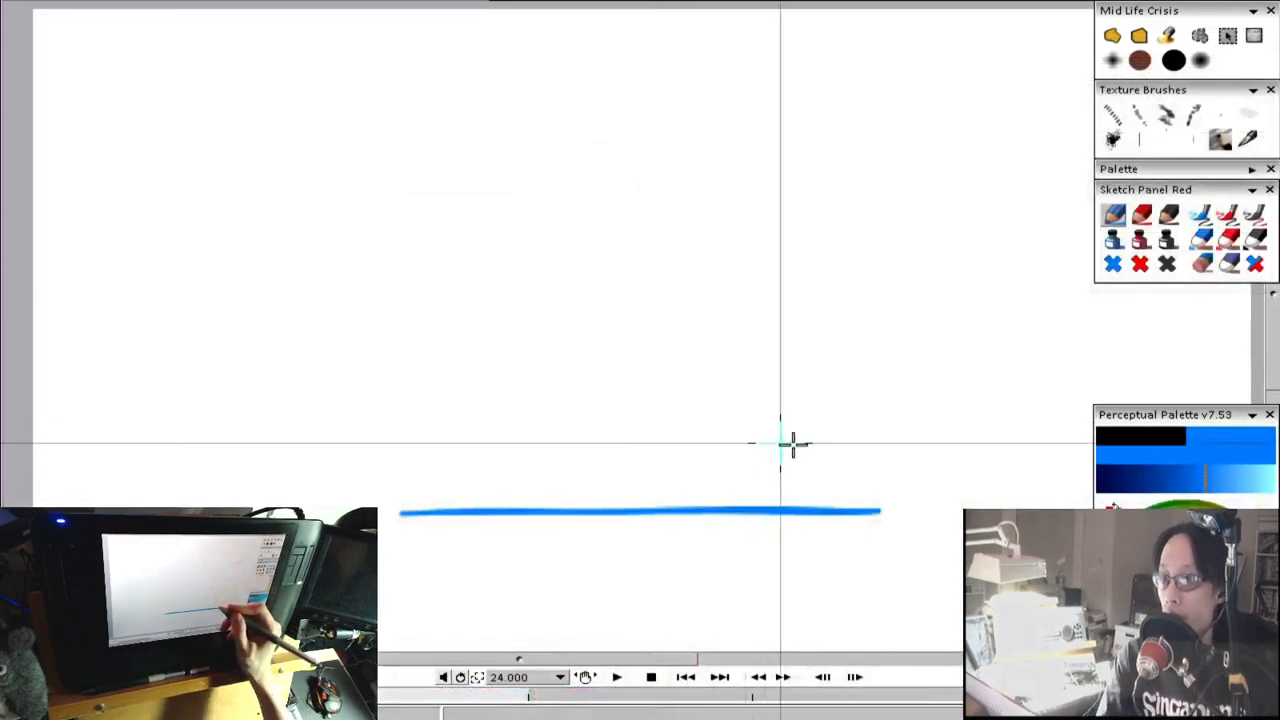
{"action": "key", "text": "Right"}
{"action": "key", "text": "Right"}
{"action": "key", "text": "Left"}
{"action": "key", "text": "Left"}
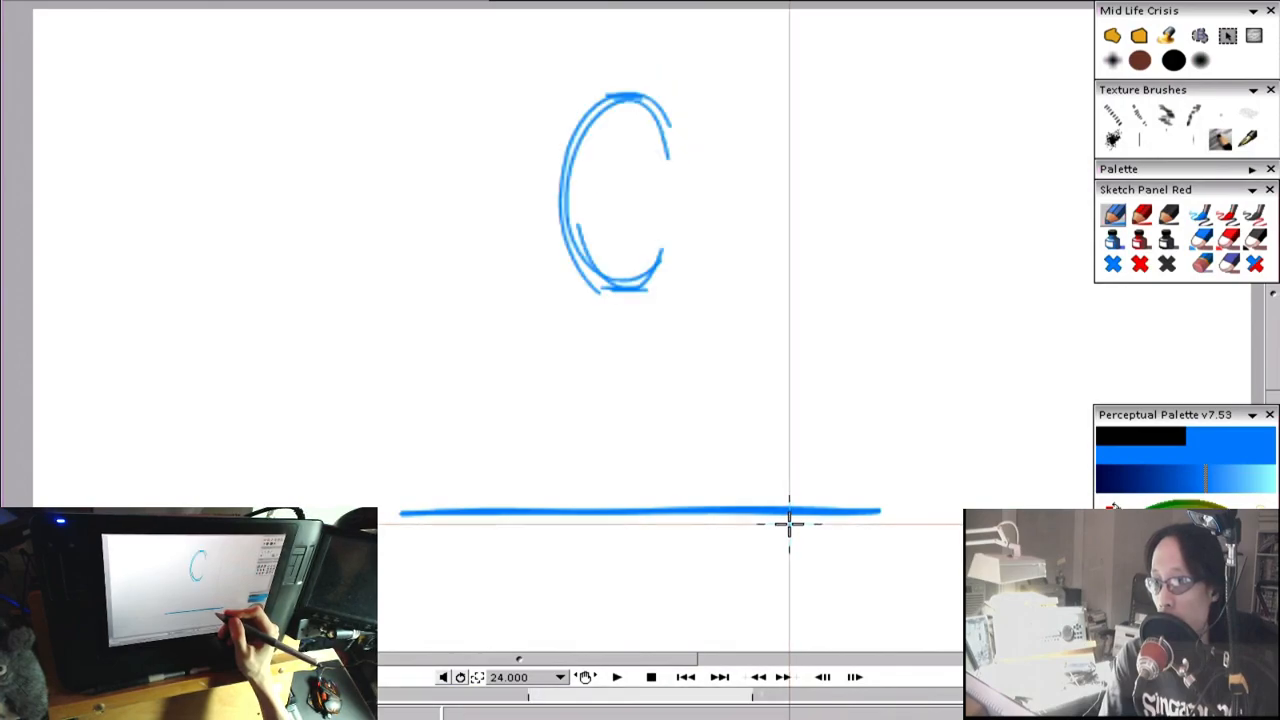
{"action": "key", "text": "Left"}
{"action": "key", "text": "Left"}
{"action": "key", "text": "Right"}
{"action": "key", "text": "Right"}
{"action": "key", "text": "Left"}
{"action": "key", "text": "Right"}
{"action": "key", "text": "Left"}
{"action": "key", "text": "Right"}
{"action": "key", "text": "Left"}
{"action": "key", "text": "Right"}
{"action": "key", "text": "Left"}
{"action": "key", "text": "Left"}
{"action": "key", "text": "Right"}
{"action": "key", "text": "Left"}
{"action": "key", "text": "Right"}
{"action": "key", "text": "Left"}
{"action": "key", "text": "Right"}
{"action": "key", "text": "Right"}
{"action": "key", "text": "Left"}
- Mark the top and bottom positions of the in-between ball with short lines, checking them against the neighbouring frames
{"action": "mouse_move", "coordinate": [610, 257]}
{"action": "left_mouse_down"}
{"action": "mouse_move", "coordinate": [668, 250]}
{"action": "mouse_move", "coordinate": [630, 247]}
{"action": "left_mouse_up"}
{"action": "key", "text": "Right"}
{"action": "key", "text": "Left"}
{"action": "key", "text": "Left"}
{"action": "key", "text": "Left"}
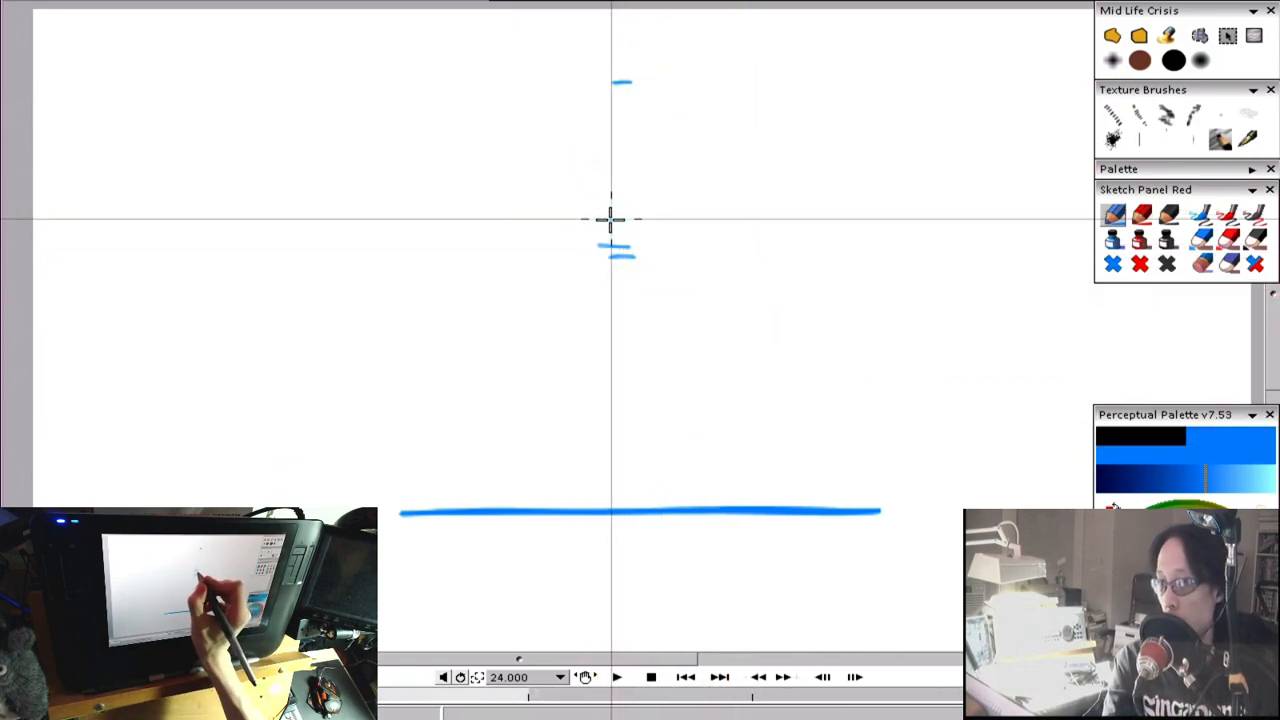
{"action": "key", "text": "Right"}
{"action": "key", "text": "Right"}
{"action": "key", "text": "Left"}
{"action": "key", "text": "Left"}
{"action": "key", "text": "Right"}
{"action": "key", "text": "Right"}
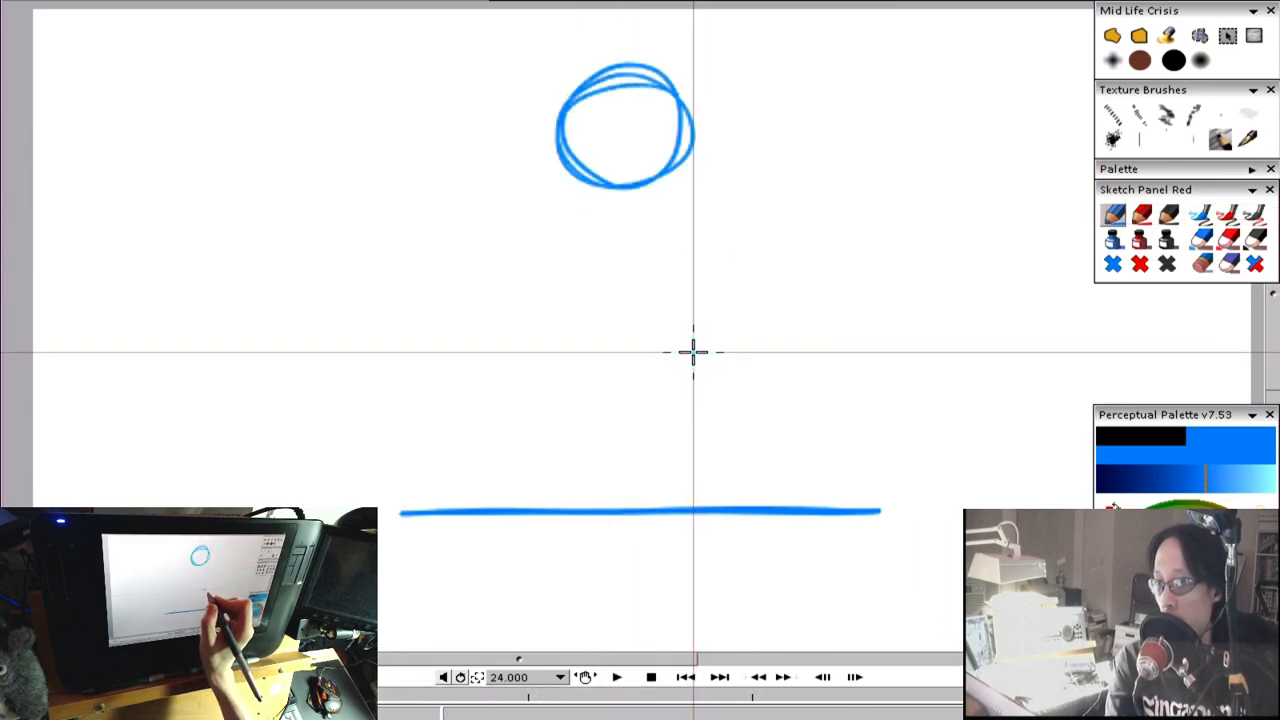
- Sketch the slightly stretched ball's outline from the marks and compare it with the frames before and after
{"action": "left_click_drag", "start_coordinate": [653, 88], "coordinate": [569, 138]}
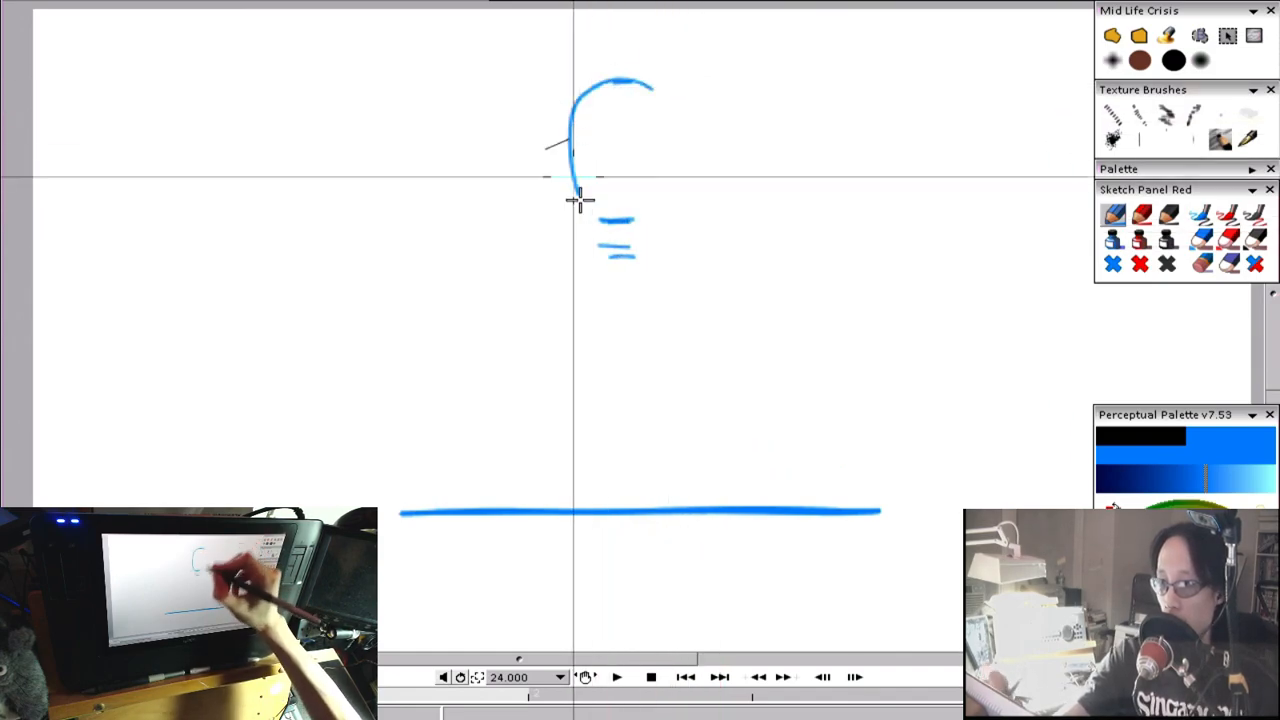
{"action": "left_click_drag", "start_coordinate": [662, 104], "coordinate": [590, 210]}
{"action": "key", "text": "Left"}
{"action": "key", "text": "Right"}
{"action": "key", "text": "Right"}
{"action": "key", "text": "Left"}
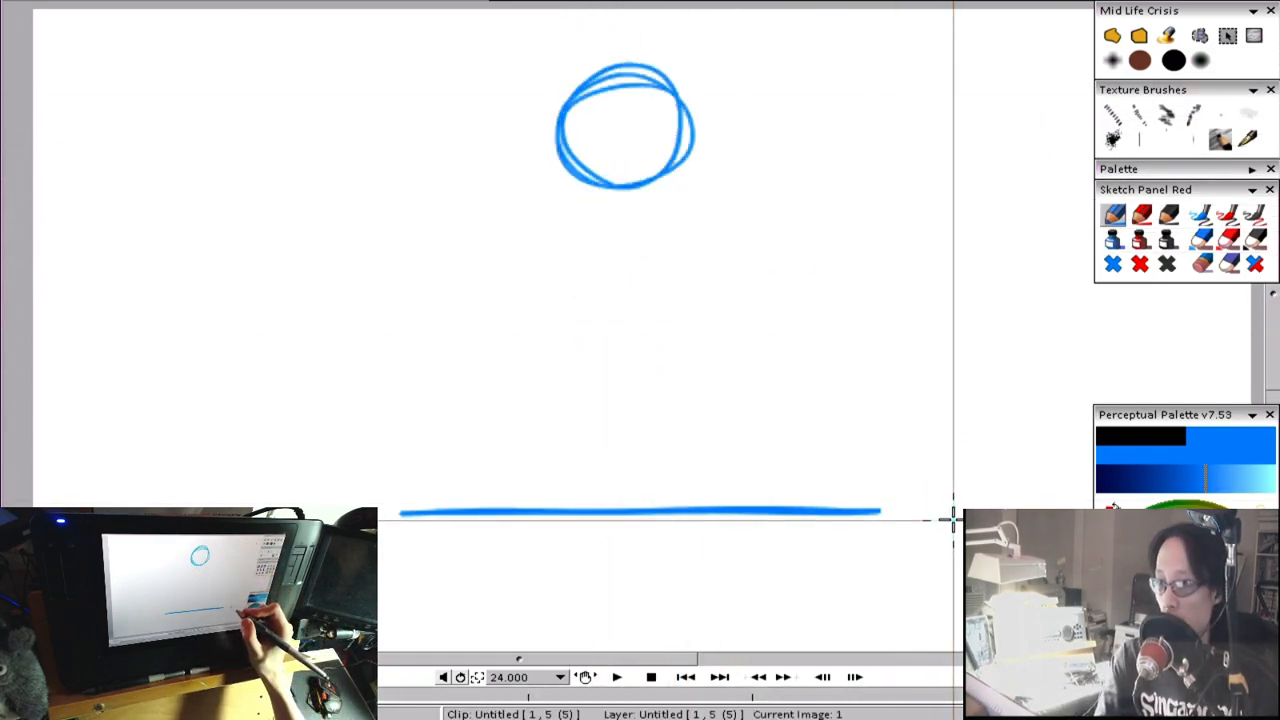
{"action": "key", "text": "Left"}
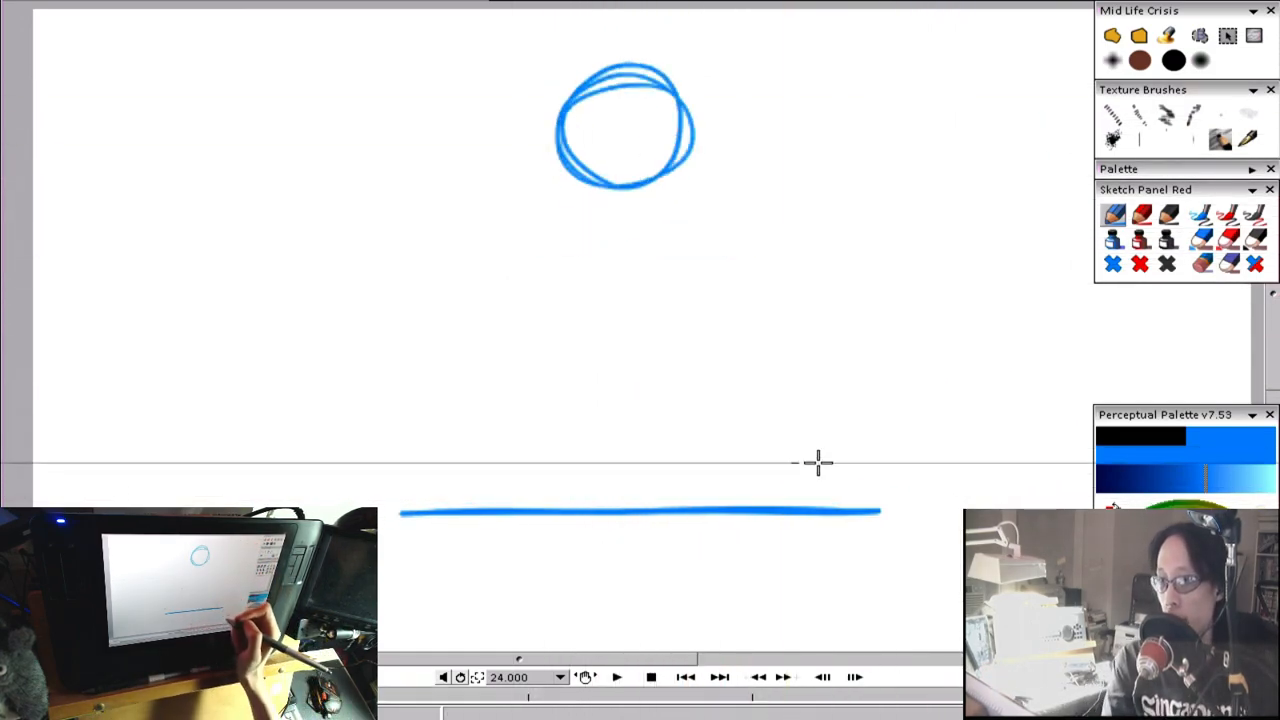
{"action": "key", "text": "Right"}
{"action": "key", "text": "Right"}
{"action": "key", "text": "Left"}
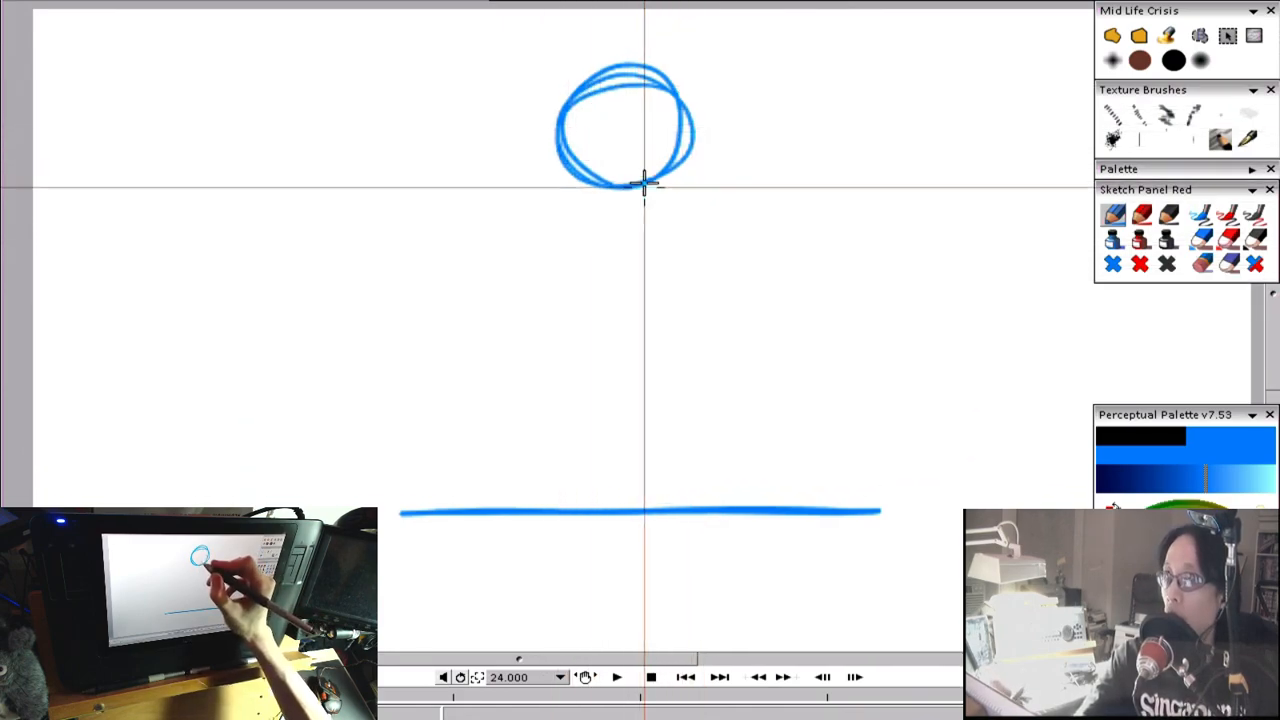
- Sketch a second round ball in the frame after the first, placed lower along the fall
{"action": "key", "text": "Right"}
{"action": "left_click_drag", "start_coordinate": [603, 270], "coordinate": [632, 263]}
{"action": "left_click_drag", "start_coordinate": [638, 156], "coordinate": [614, 153]}
{"action": "left_click_drag", "start_coordinate": [569, 177], "coordinate": [558, 211]}
{"action": "mouse_move", "coordinate": [580, 262]}
{"action": "left_mouse_down"}
{"action": "mouse_move", "coordinate": [667, 234]}
{"action": "mouse_move", "coordinate": [567, 180]}
{"action": "mouse_move", "coordinate": [586, 270]}
{"action": "left_mouse_up"}
- Compare the lower round ball with its neighbouring frames and shift it slightly to the right
{"action": "key", "text": "Right"}
{"action": "key", "text": "Left"}
{"action": "key", "text": "Left"}
{"action": "key", "text": "Right"}
{"action": "key", "text": "Right"}
{"action": "key", "text": "Left"}
{"action": "key", "text": "Right"}
{"action": "key", "text": "Left"}
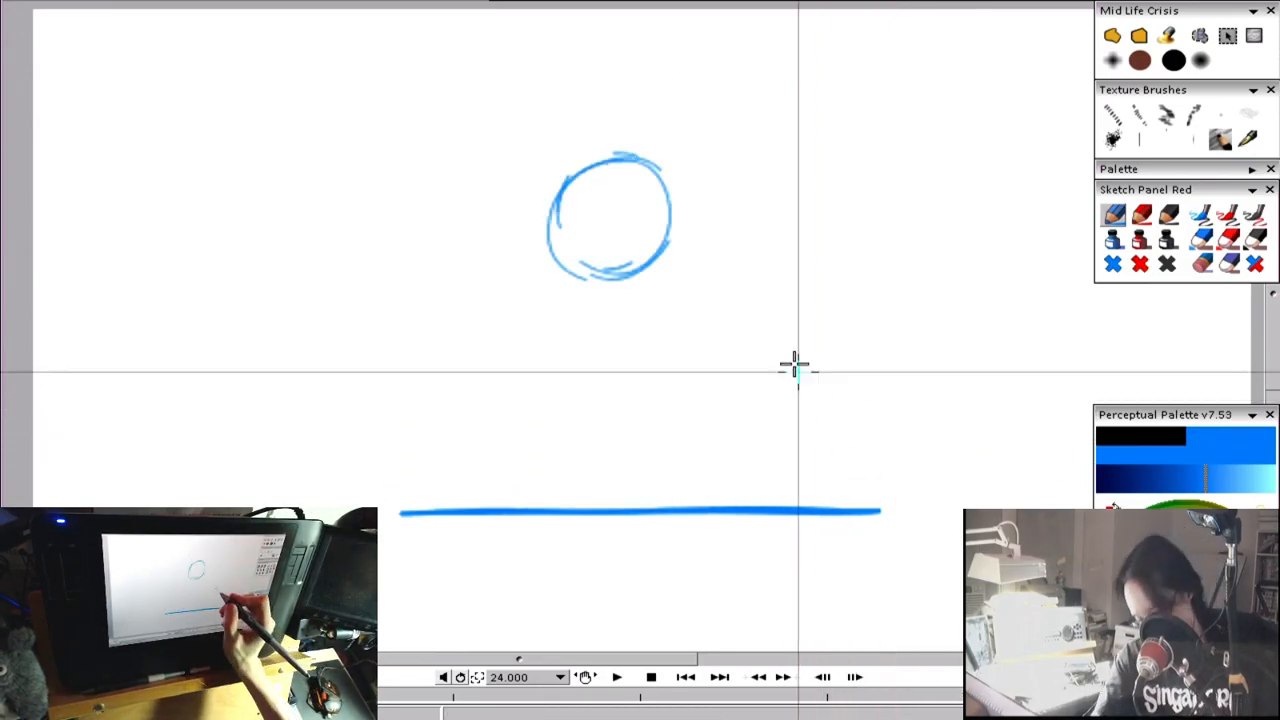
{"action": "key", "text": "v"}
{"action": "left_click_drag", "start_coordinate": [820, 362], "coordinate": [841, 366]}
- Nudge the lower round ball slightly back to the left and flip through the frames to check its alignment
{"action": "key", "text": "Right"}
{"action": "key", "text": "Left"}
{"action": "key", "text": "Left"}
{"action": "key", "text": "Left"}
{"action": "key", "text": "Left"}
{"action": "key", "text": "Right"}
{"action": "key", "text": "Right"}
{"action": "key", "text": "Right"}
{"action": "key", "text": "Right"}
{"action": "key", "text": "Left"}
{"action": "key", "text": "v"}
{"action": "left_click_drag", "start_coordinate": [844, 481], "coordinate": [840, 478]}
{"action": "key", "text": "Left"}
{"action": "key", "text": "Left"}
{"action": "key", "text": "Left"}
{"action": "key", "text": "Left"}
{"action": "key", "text": "Right"}
{"action": "key", "text": "Left"}
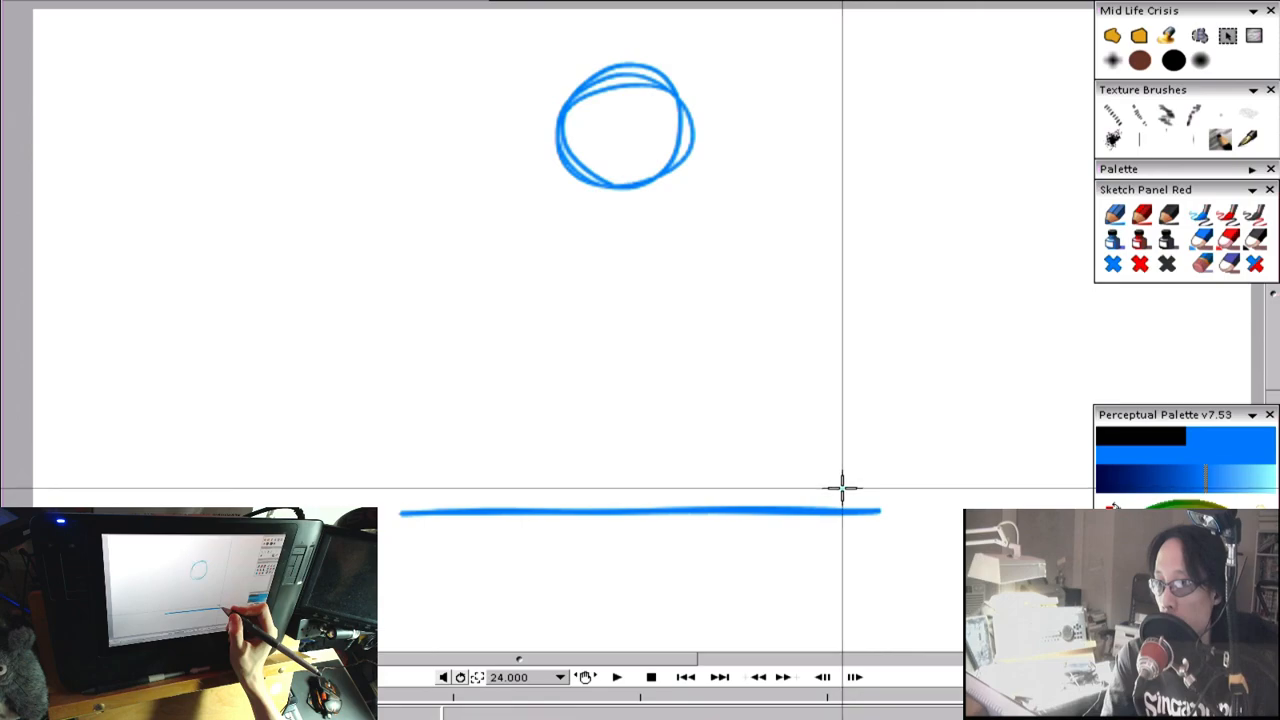
- Draw vertical blue pencil guide lines for the side of the next stretched ball in the in-between frame
{"action": "key", "text": "Right"}
{"action": "left_click", "coordinate": [1112, 216]}
{"action": "key", "text": "Left"}
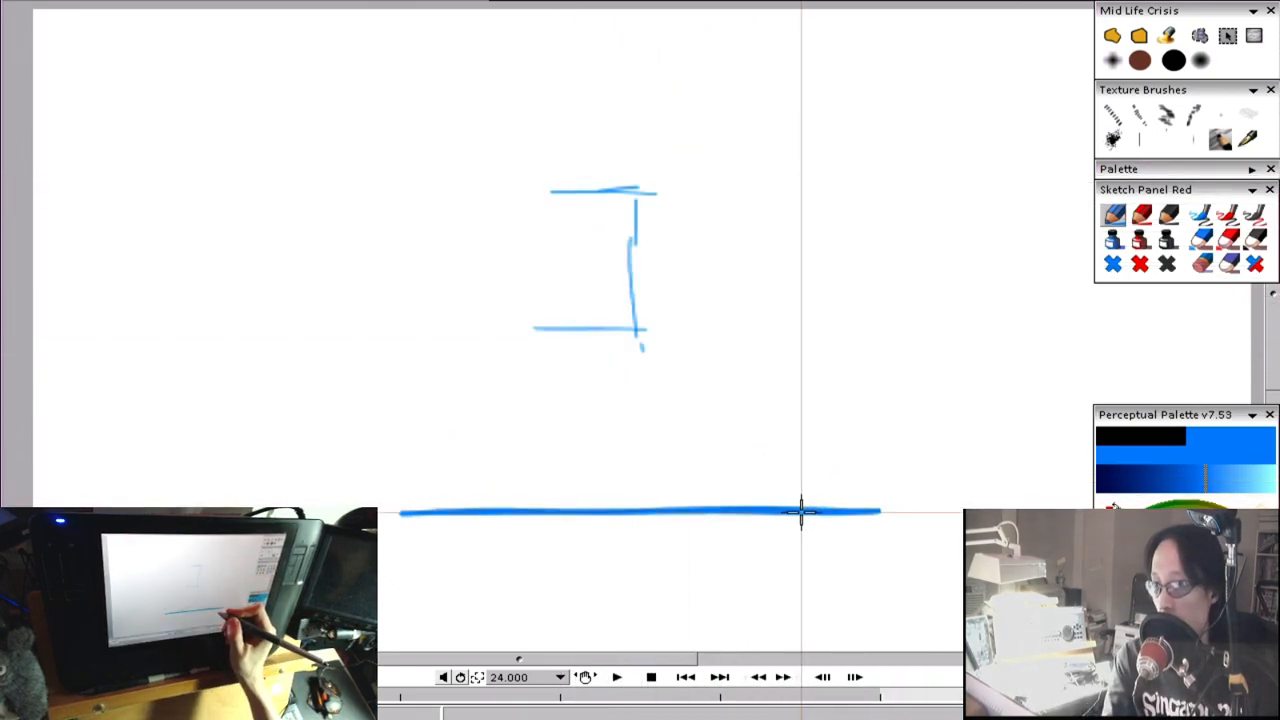
{"action": "left_click_drag", "start_coordinate": [708, 307], "coordinate": [706, 327]}
{"action": "left_click_drag", "start_coordinate": [704, 195], "coordinate": [699, 340]}
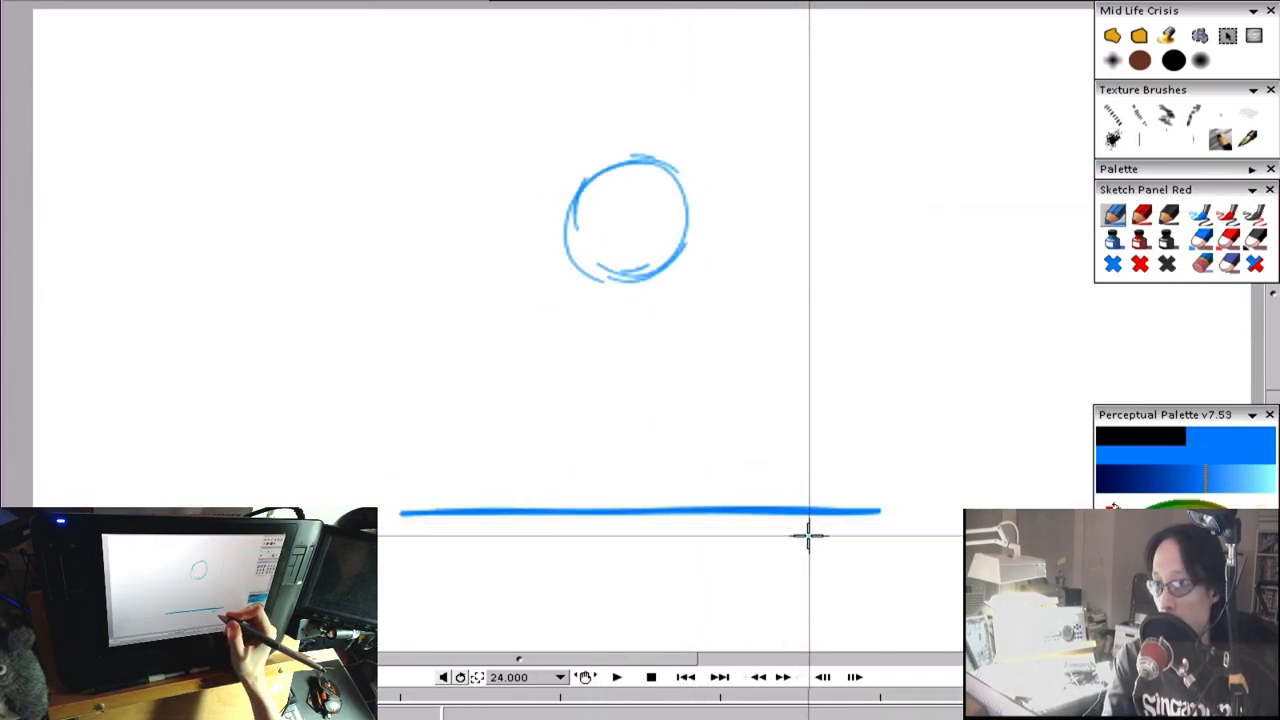
{"action": "left_click_drag", "start_coordinate": [684, 170], "coordinate": [676, 350]}
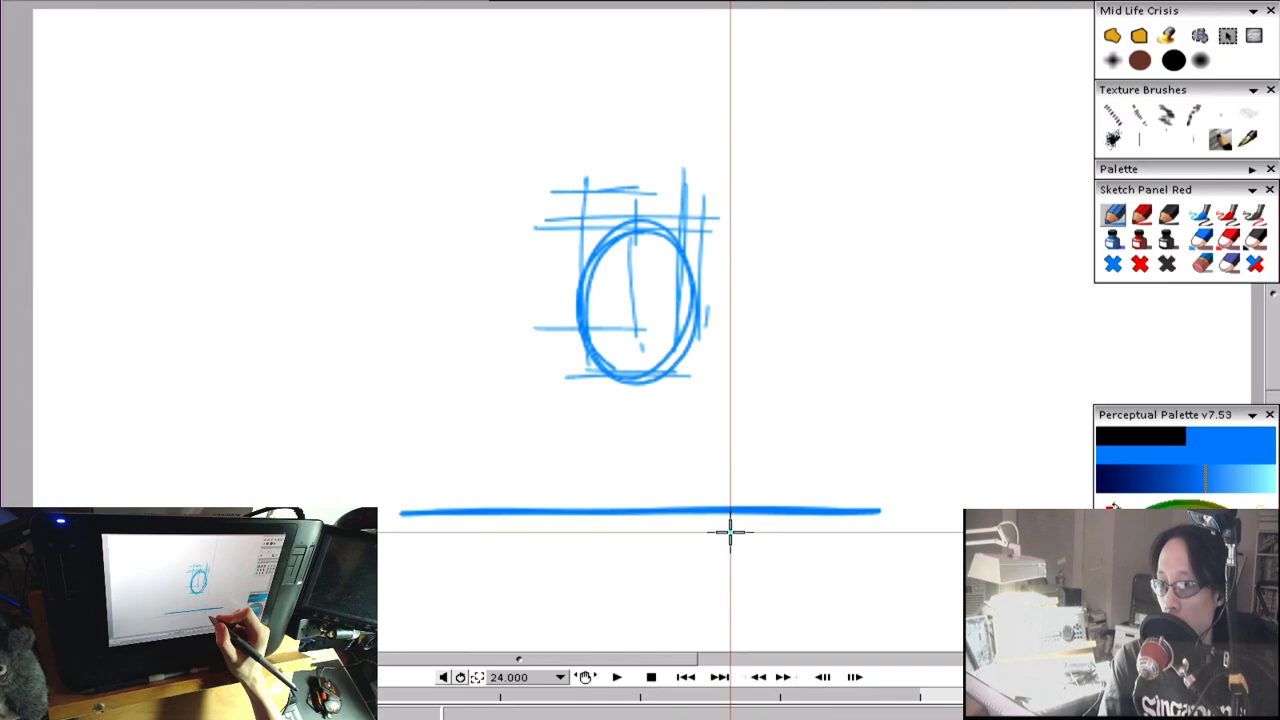
- Step forward from the newly sketched oval ball and play back the animation
{"action": "mouse_move", "coordinate": [728, 396]}
{"action": "left_mouse_down"}
{"action": "mouse_move", "coordinate": [551, 457]}
{"action": "mouse_move", "coordinate": [725, 402]}
{"action": "mouse_move", "coordinate": [705, 465]}
{"action": "left_mouse_up"}
{"action": "key", "text": "Right"}
{"action": "key", "text": "Right"}
{"action": "key", "text": "Return"}
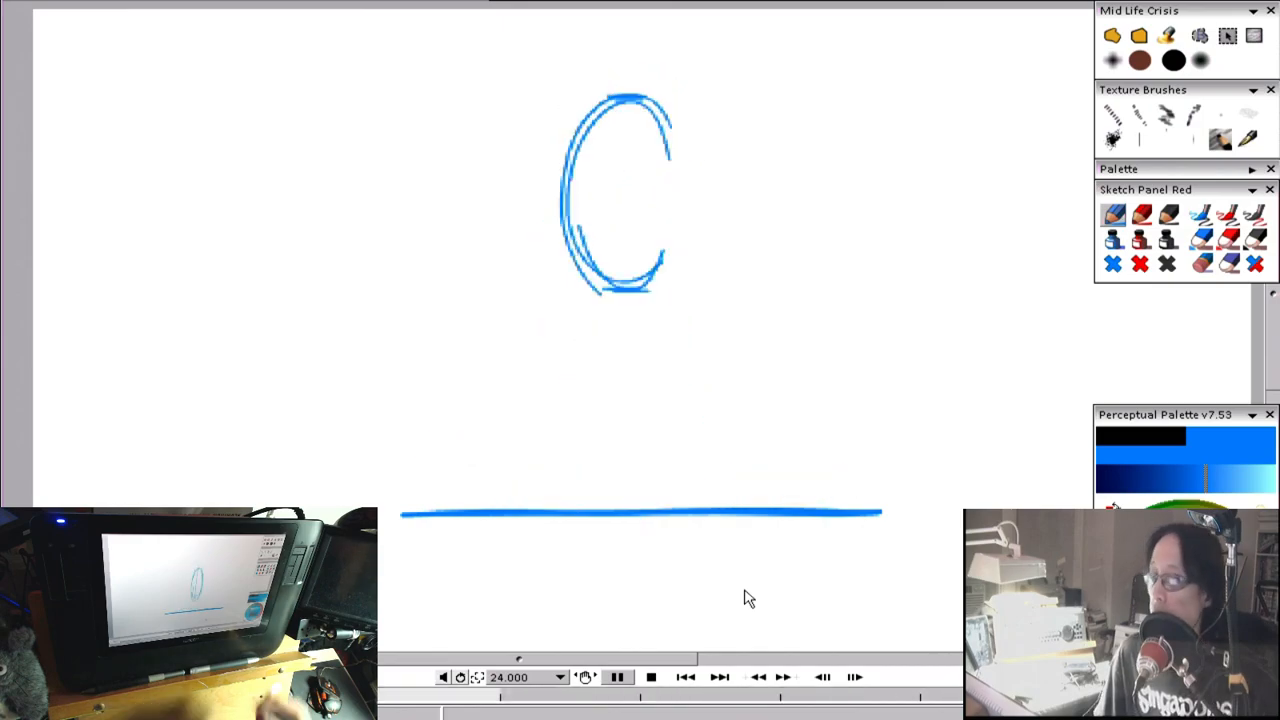
- Review the looping playback of the falling ball and stop it on image 2
{"action": "key", "text": "Return"}
{"action": "left_click_drag", "start_coordinate": [950, 564], "coordinate": [947, 613]}
{"action": "key", "text": "Return"}
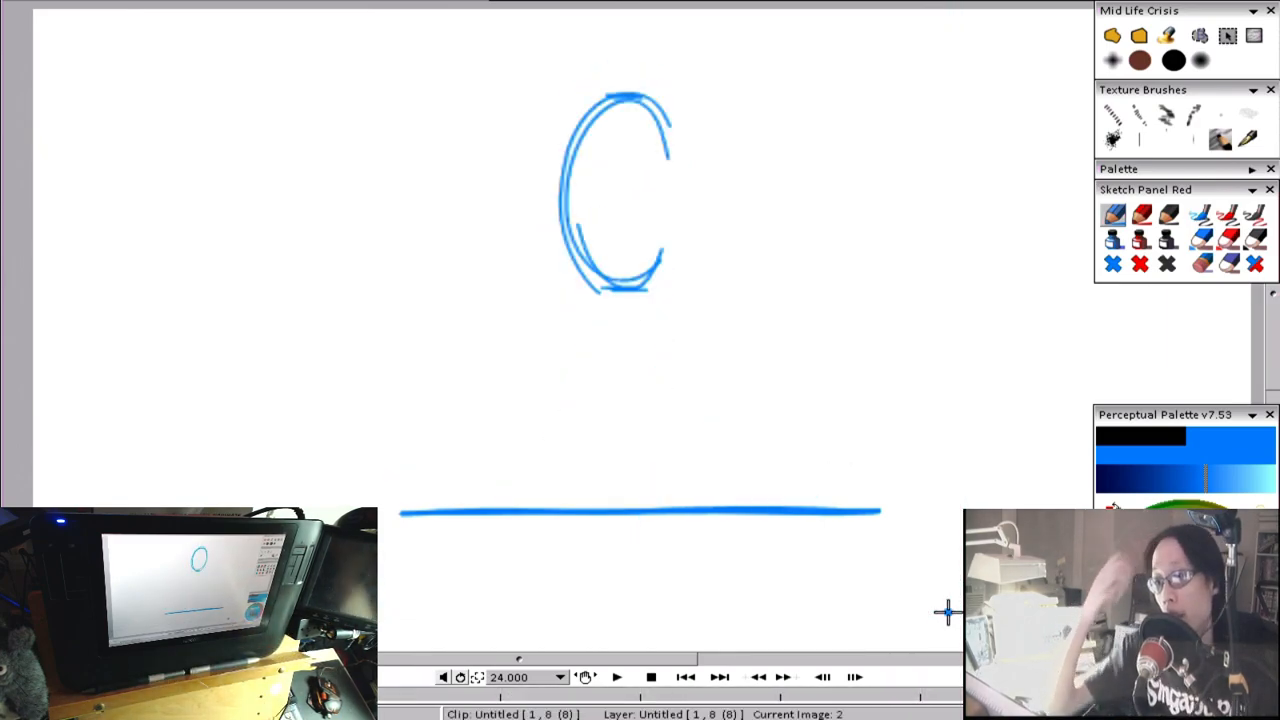